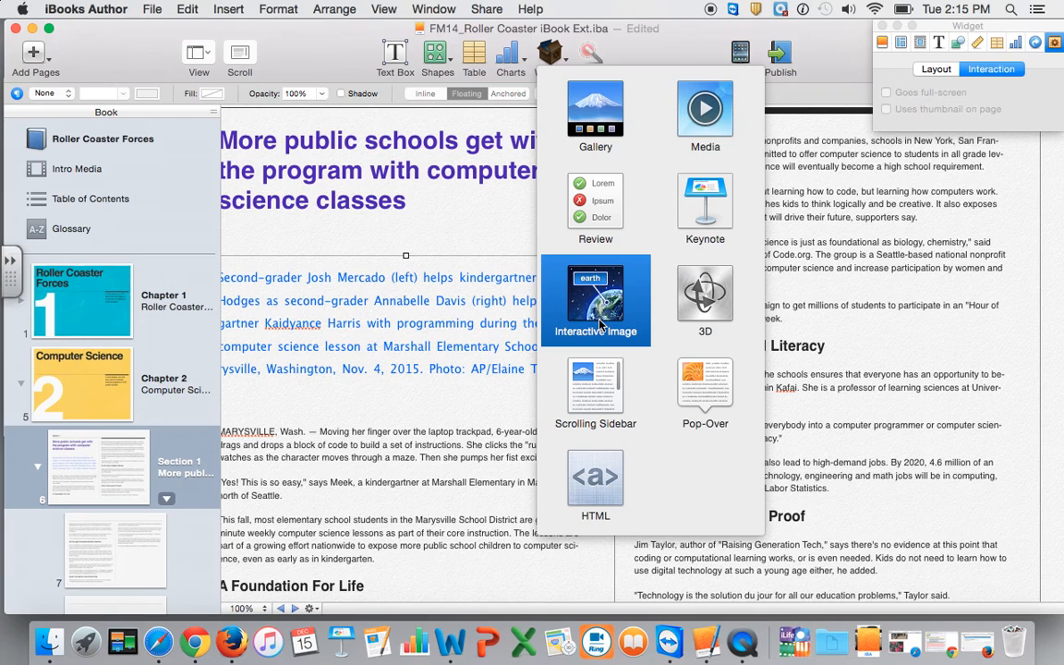
Step: Insert an Interactive Image widget, place it in the column beside the headline and title it "Map of the Hudson River"
{"action": "left_click", "coordinate": [598, 324]}
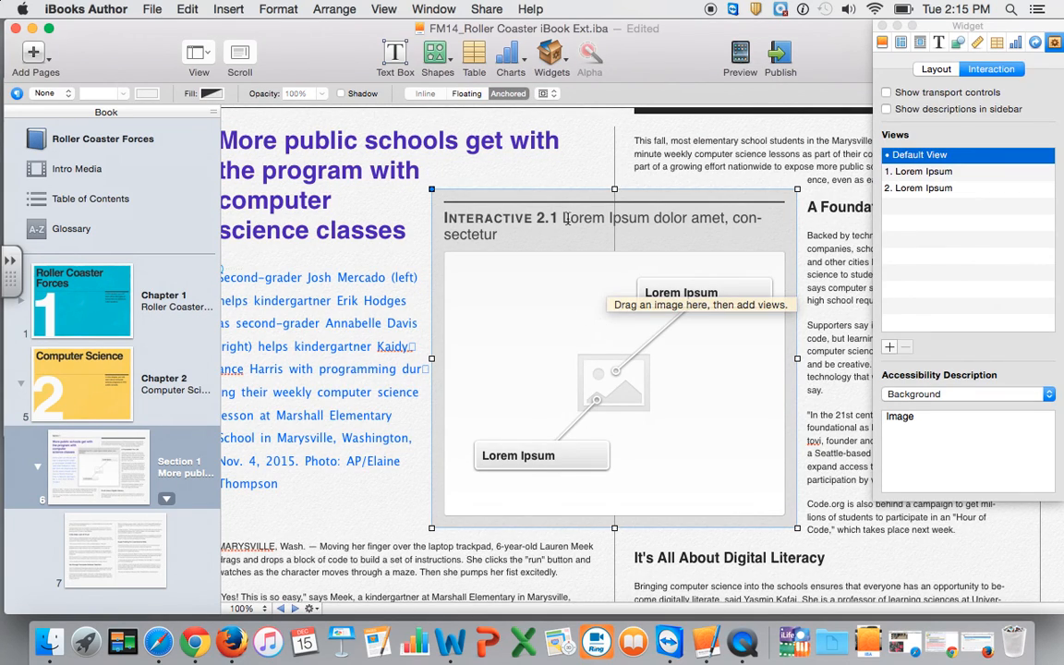
{"action": "left_click_drag", "start_coordinate": [568, 201], "coordinate": [757, 158]}
{"action": "left_click_drag", "start_coordinate": [680, 39], "coordinate": [363, 37]}
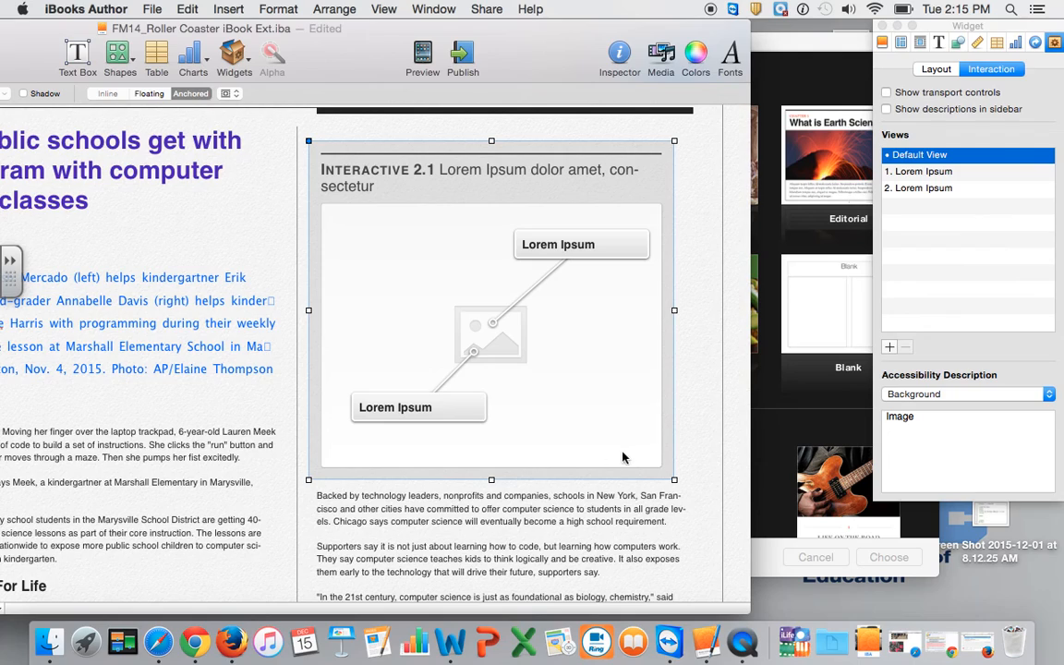
{"action": "double_click", "coordinate": [479, 178]}
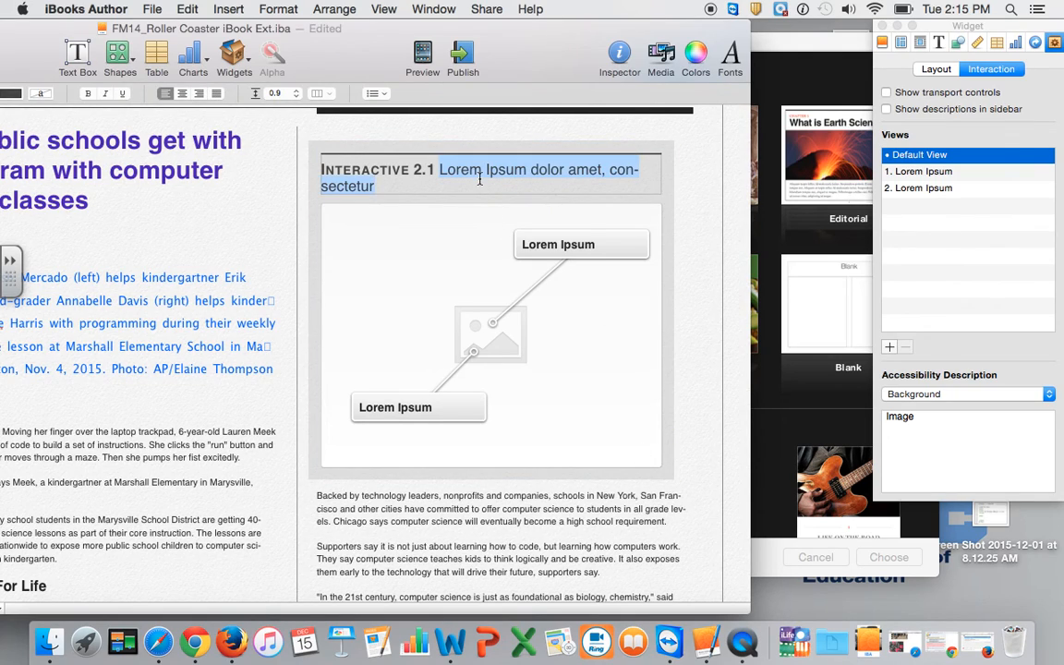
{"action": "type", "text": "Map of the Hudson River"}
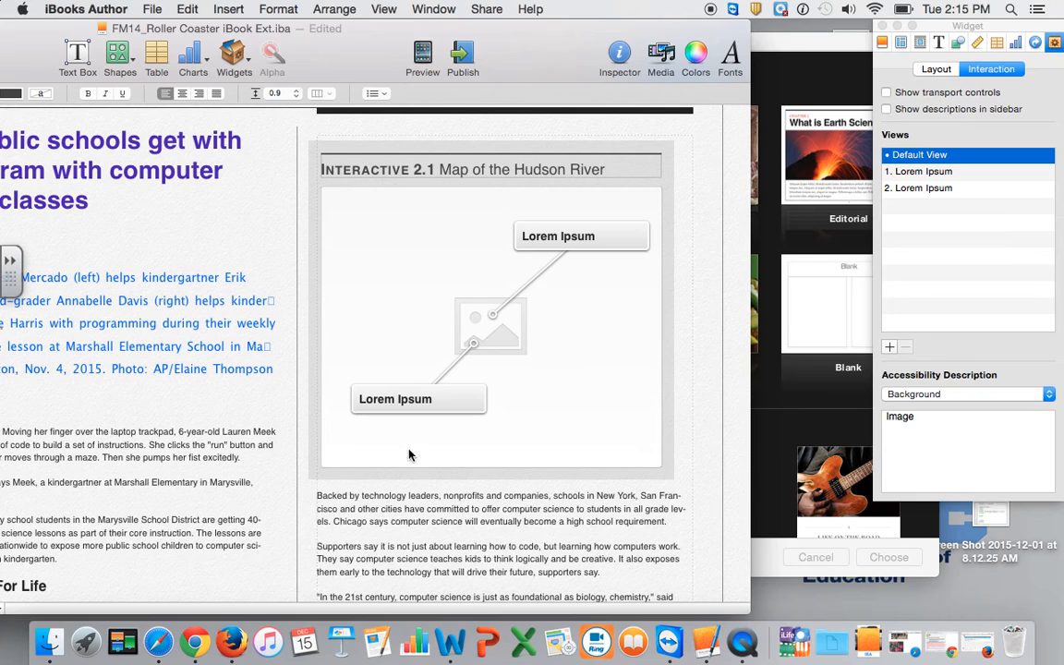
{"action": "left_click", "coordinate": [487, 400]}
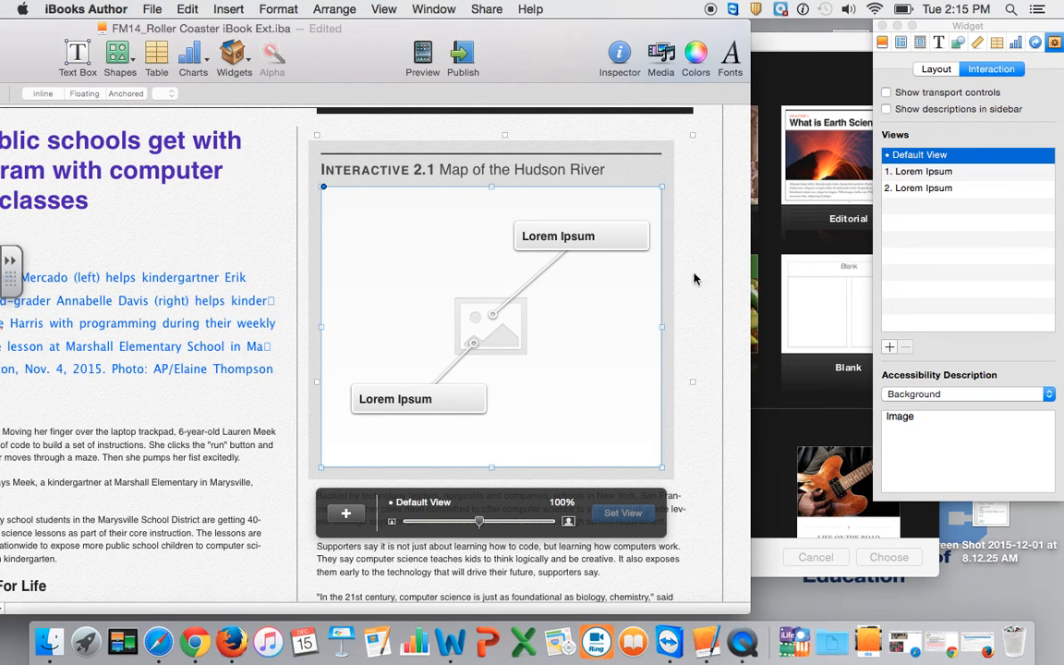
Step: Switch to Chrome, open google.com and run an image search for "hudson river map"
{"action": "left_click", "coordinate": [197, 642]}
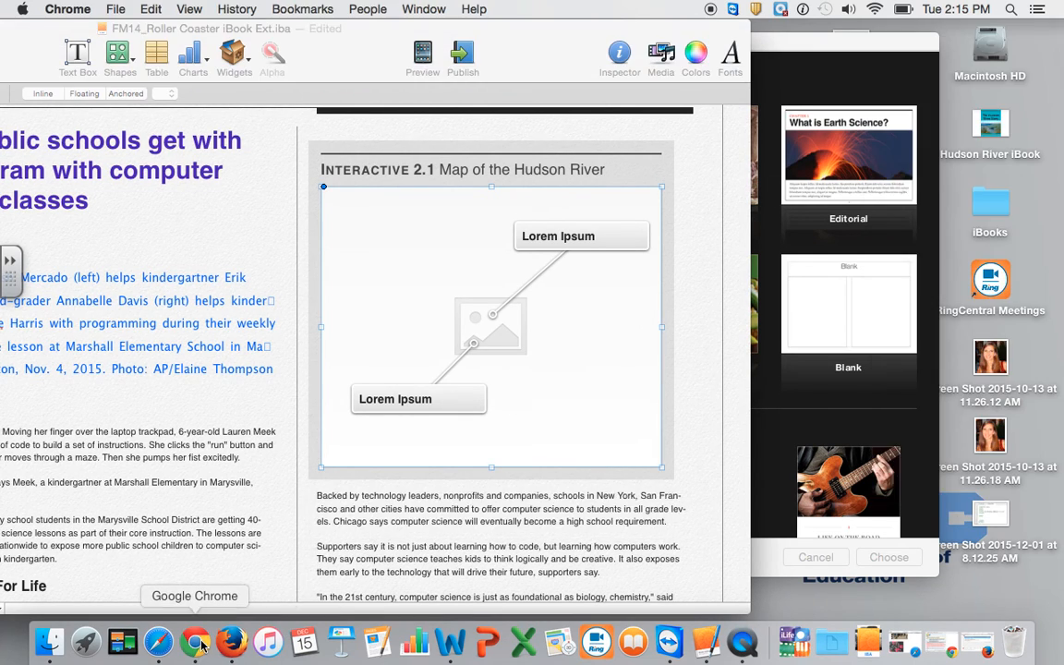
{"action": "left_click", "coordinate": [456, 65]}
{"action": "type", "text": "google.com"}
{"action": "key", "text": "Return"}
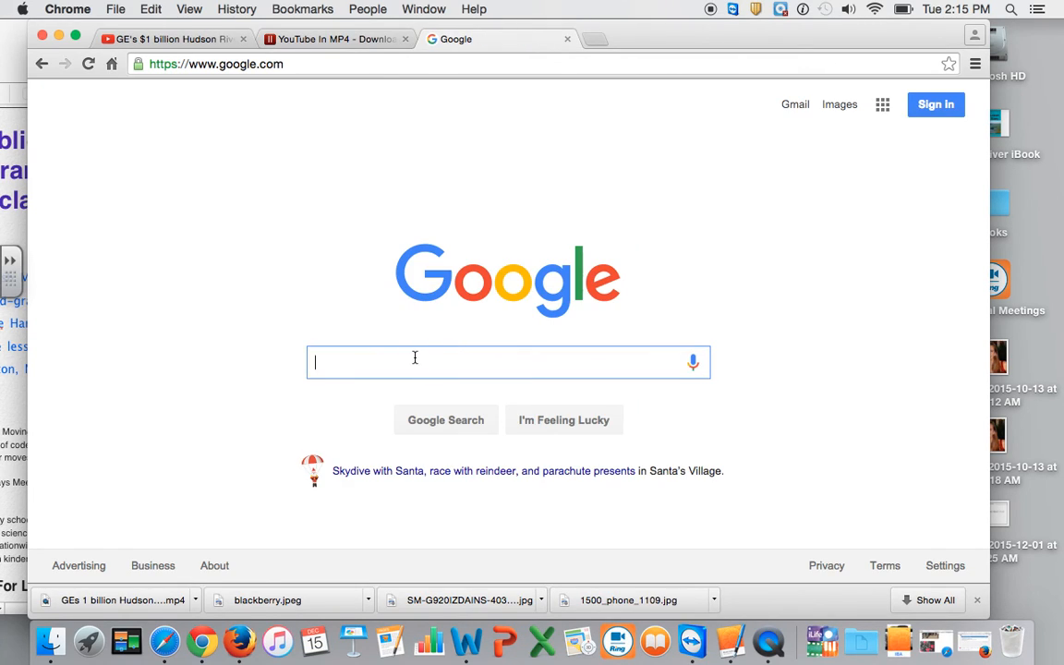
{"action": "type", "text": "huds"}
{"action": "key", "text": "BackSpace"}
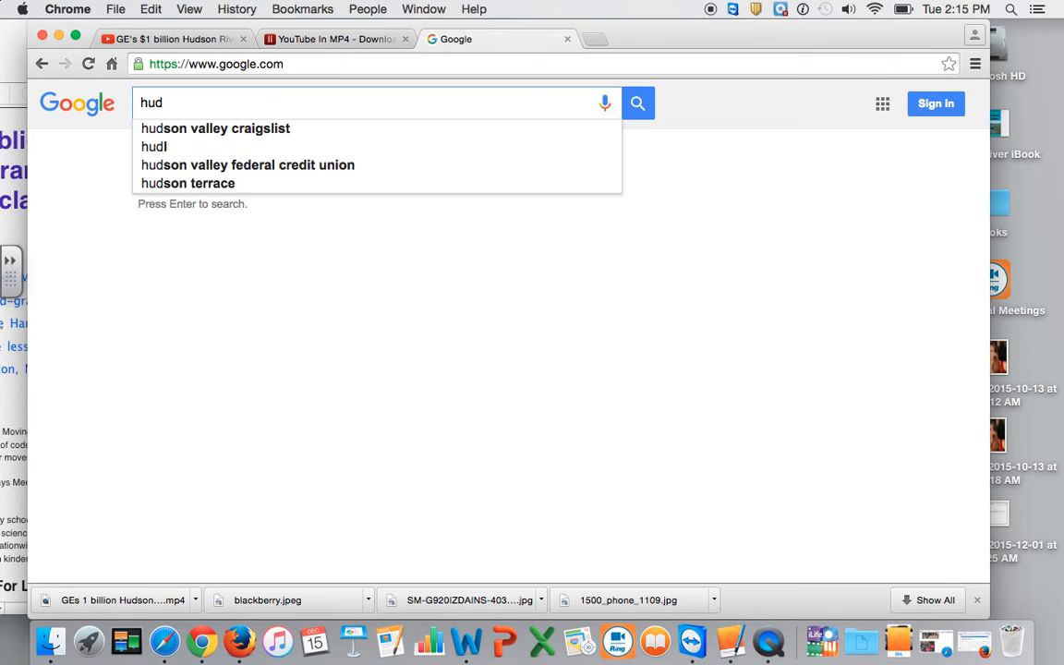
{"action": "type", "text": "son river map"}
{"action": "key", "text": "Return"}
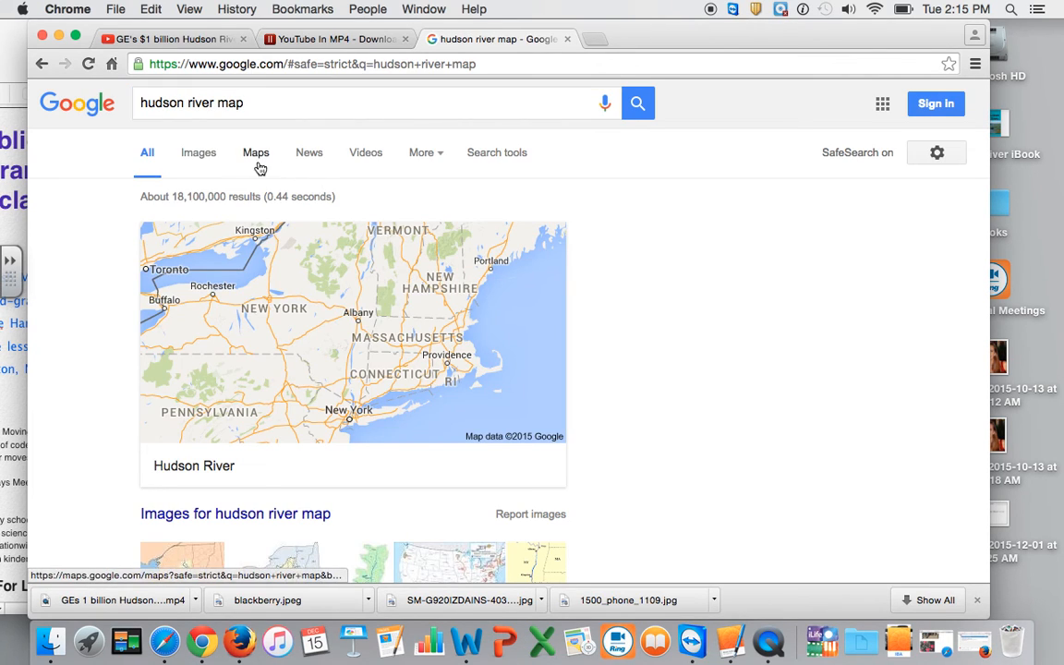
{"action": "left_click", "coordinate": [219, 164]}
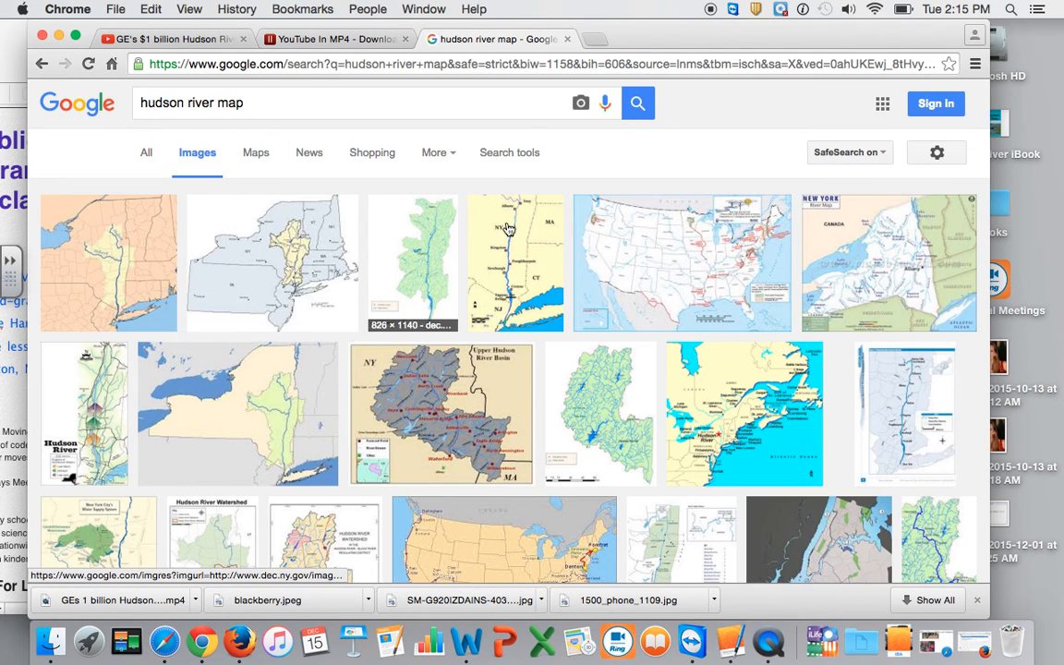
Step: Save the yellow Hudson River map hudson2_250.gif from the image results to the Downloads folder
{"action": "left_click", "coordinate": [516, 254]}
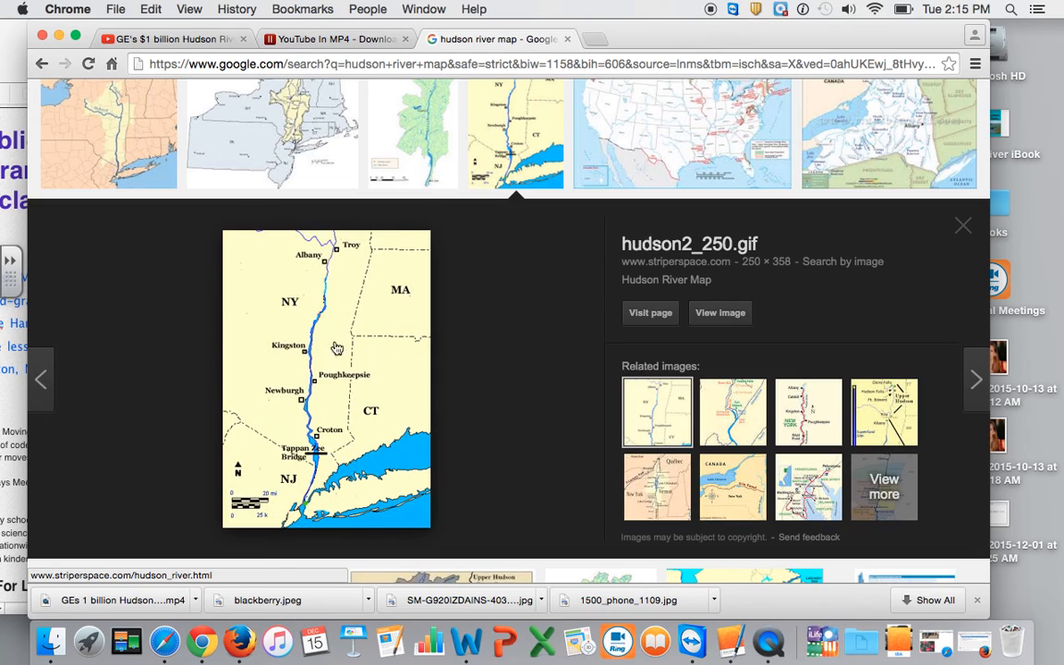
{"action": "right_click", "coordinate": [323, 349]}
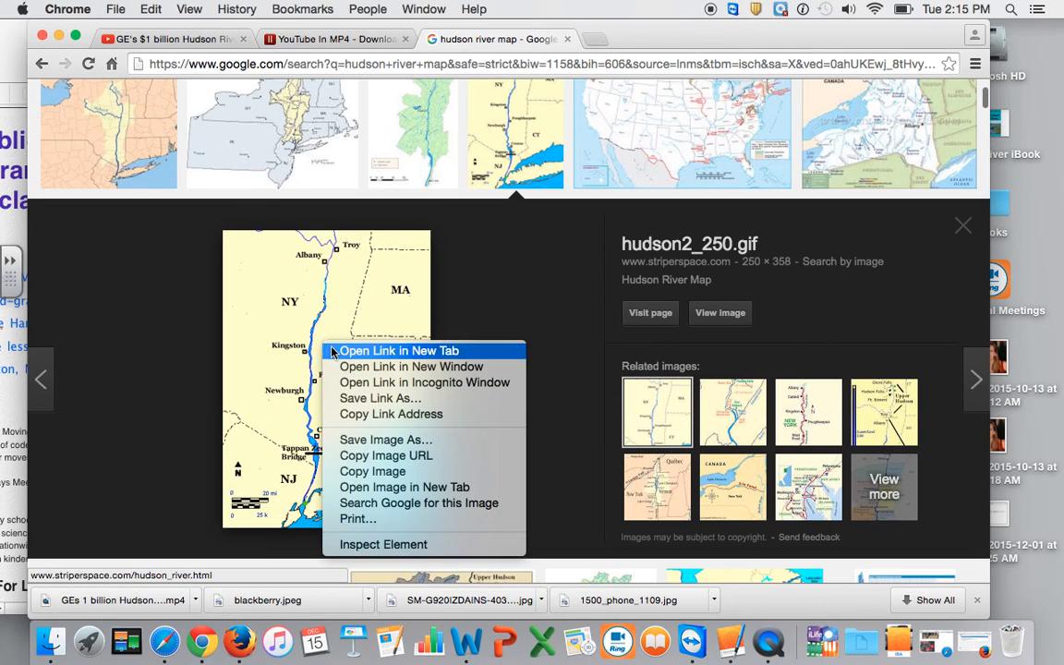
{"action": "left_click", "coordinate": [365, 442]}
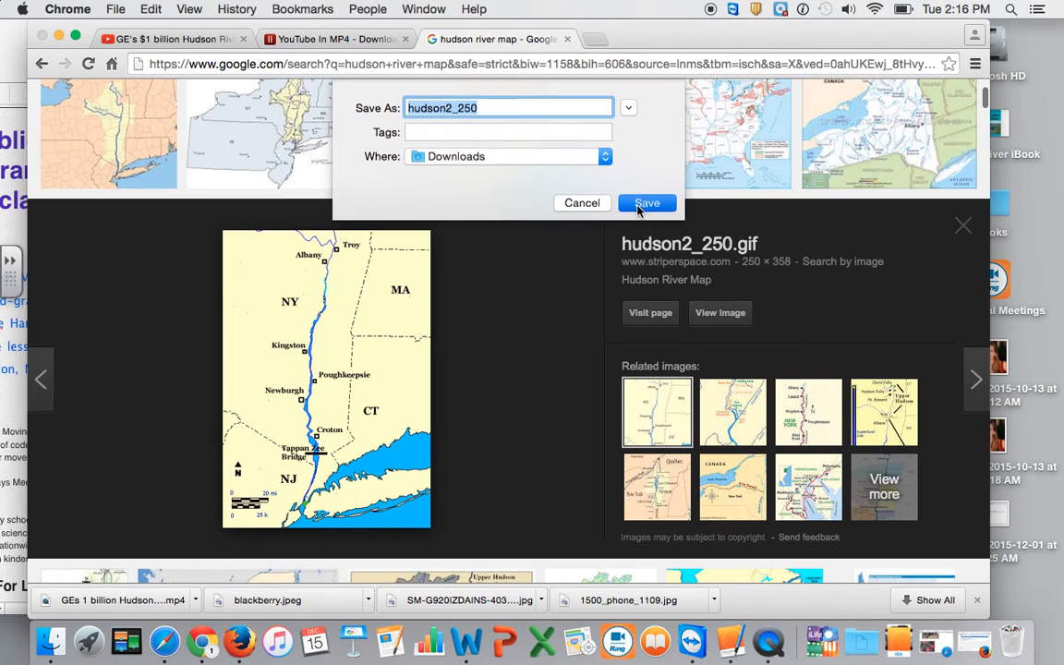
{"action": "left_click", "coordinate": [644, 203]}
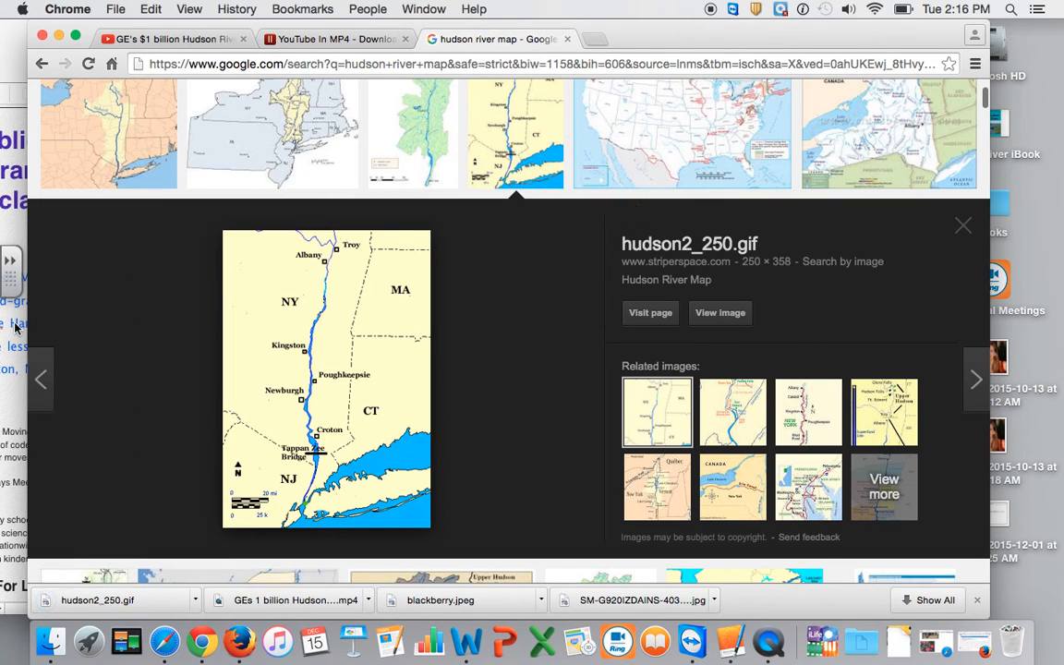
Step: Return to iBooks Author and place hudson2_250.gif from the Finder Downloads folder into the Interactive Image widget
{"action": "left_click", "coordinate": [13, 290]}
{"action": "left_click", "coordinate": [409, 37]}
{"action": "left_click_drag", "start_coordinate": [409, 37], "coordinate": [446, 37]}
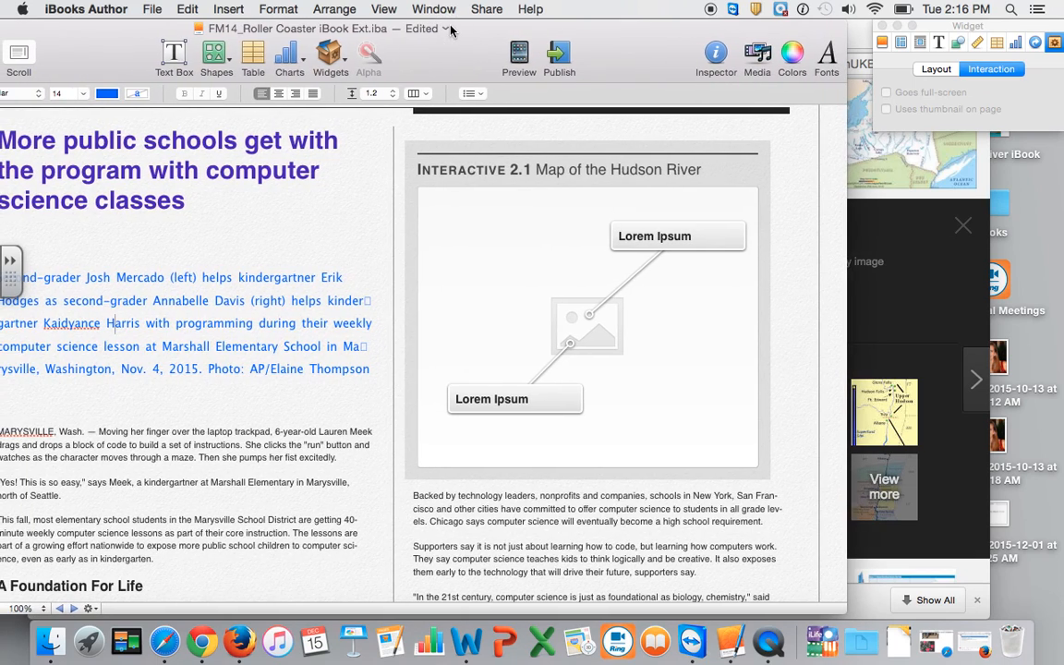
{"action": "left_click", "coordinate": [53, 641]}
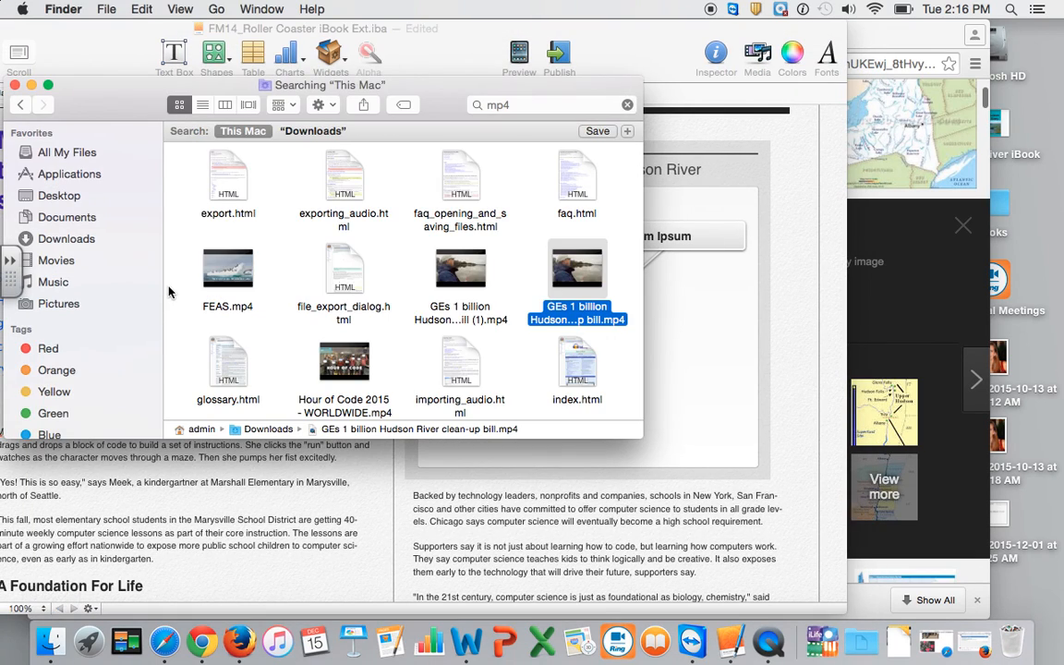
{"action": "left_click", "coordinate": [66, 239]}
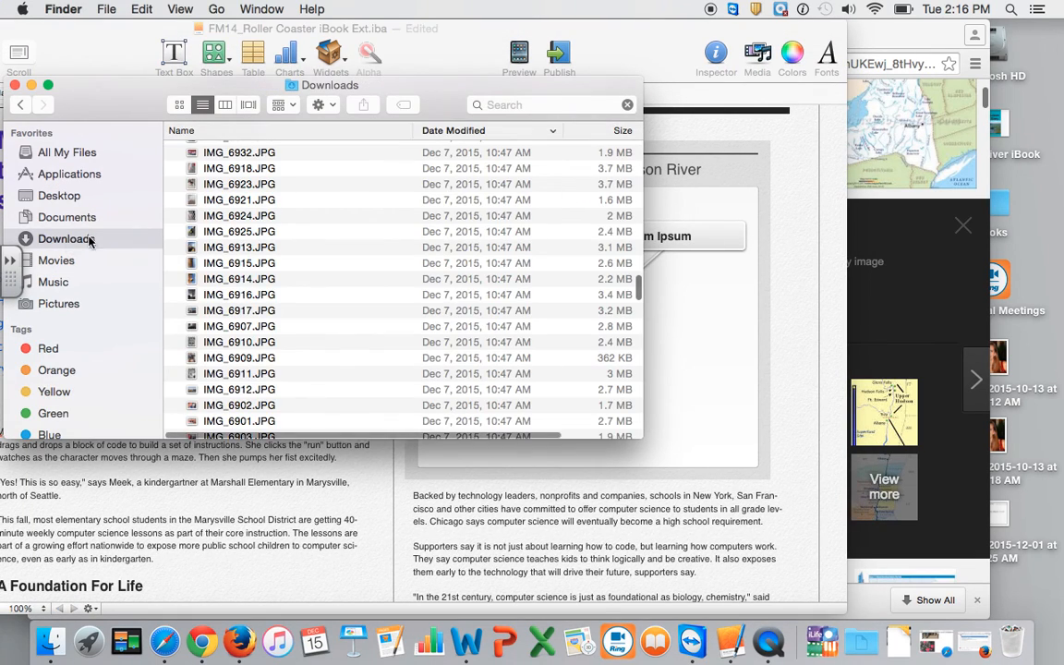
{"action": "scroll", "coordinate": [276, 206], "scroll_direction": "down", "scroll_amount": 5}
{"action": "scroll", "coordinate": [275, 206], "scroll_direction": "up", "scroll_amount": 15}
{"action": "left_click", "coordinate": [242, 150]}
{"action": "left_click_drag", "start_coordinate": [448, 149], "coordinate": [721, 306]}
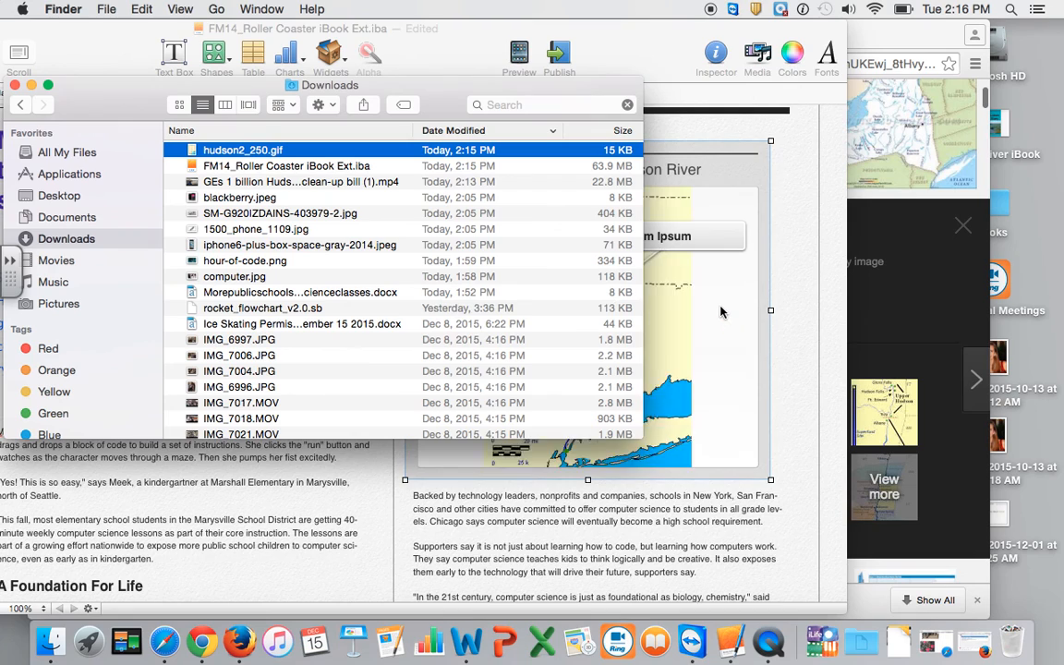
{"action": "left_click", "coordinate": [79, 46]}
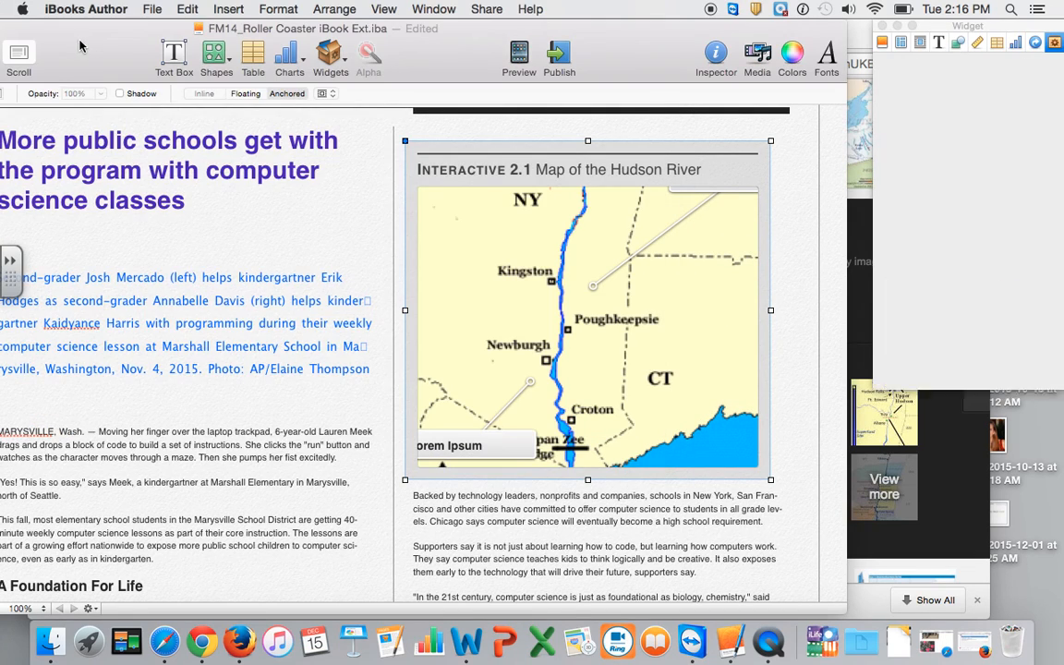
Step: Reposition the second label on the map and anchor its pointer on Albany
{"action": "left_click", "coordinate": [702, 195]}
{"action": "left_click_drag", "start_coordinate": [696, 191], "coordinate": [644, 238]}
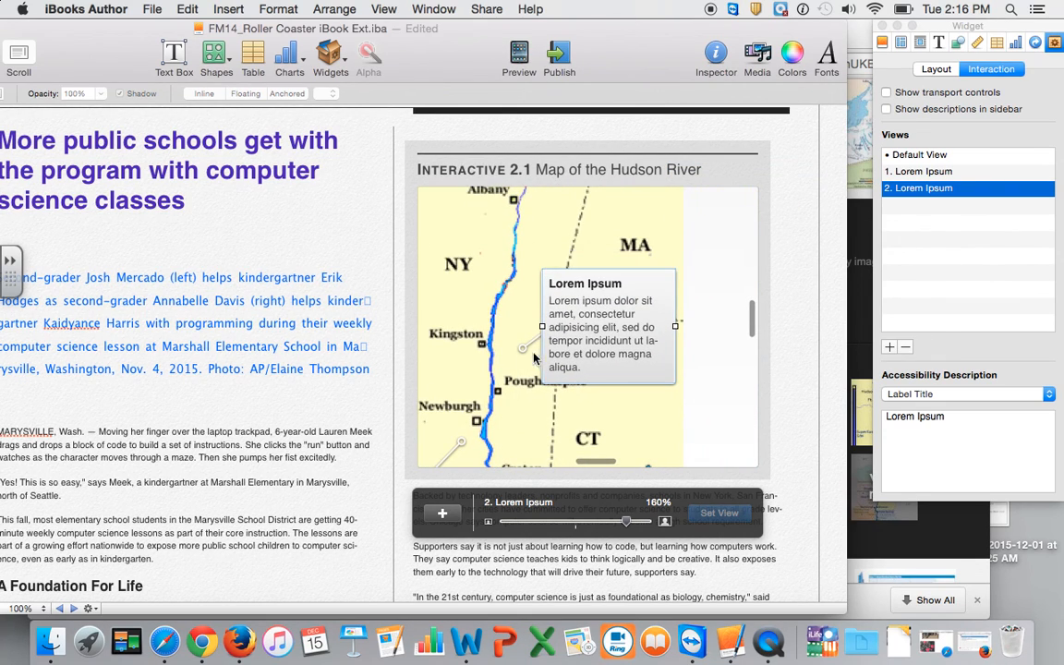
{"action": "mouse_move", "coordinate": [522, 349]}
{"action": "left_mouse_down"}
{"action": "mouse_move", "coordinate": [466, 305]}
{"action": "mouse_move", "coordinate": [527, 220]}
{"action": "mouse_move", "coordinate": [516, 194]}
{"action": "mouse_move", "coordinate": [513, 202]}
{"action": "left_mouse_up"}
Step: Title the Albany label "Point of Origin" and give it the description "The Hudson River begins in the Appalachian Mountains"
{"action": "double_click", "coordinate": [596, 284]}
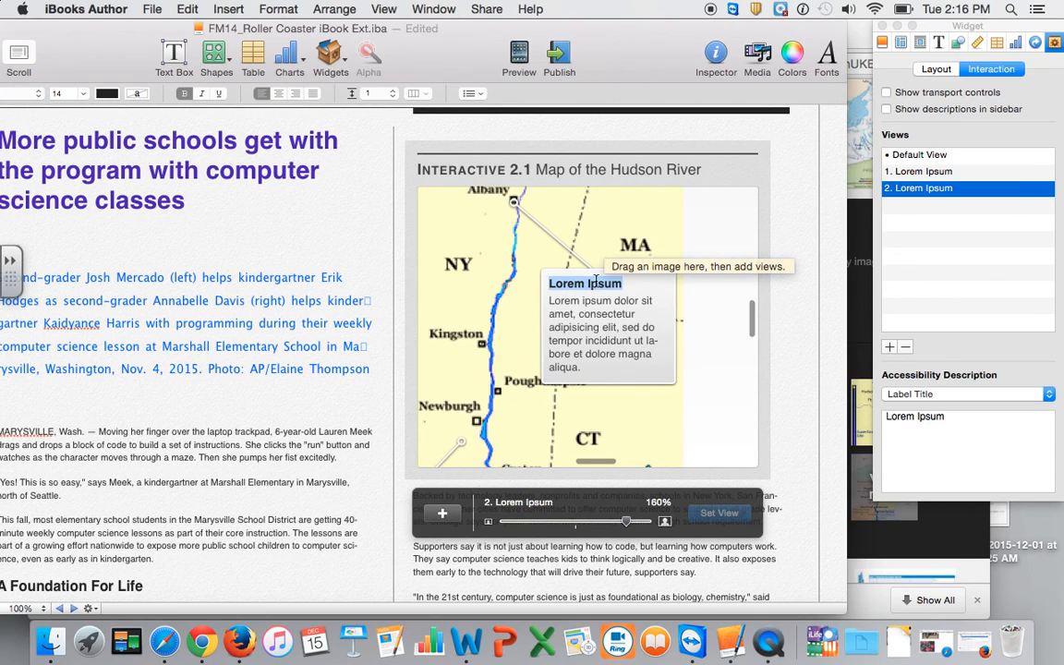
{"action": "type", "text": "Point of Origin"}
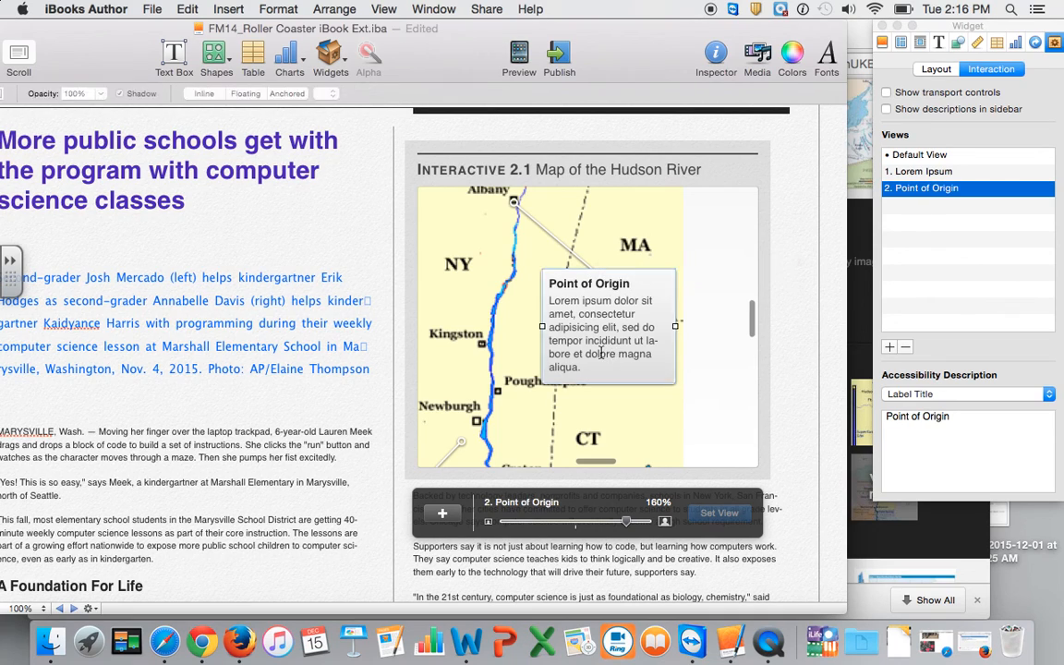
{"action": "triple_click", "coordinate": [601, 353]}
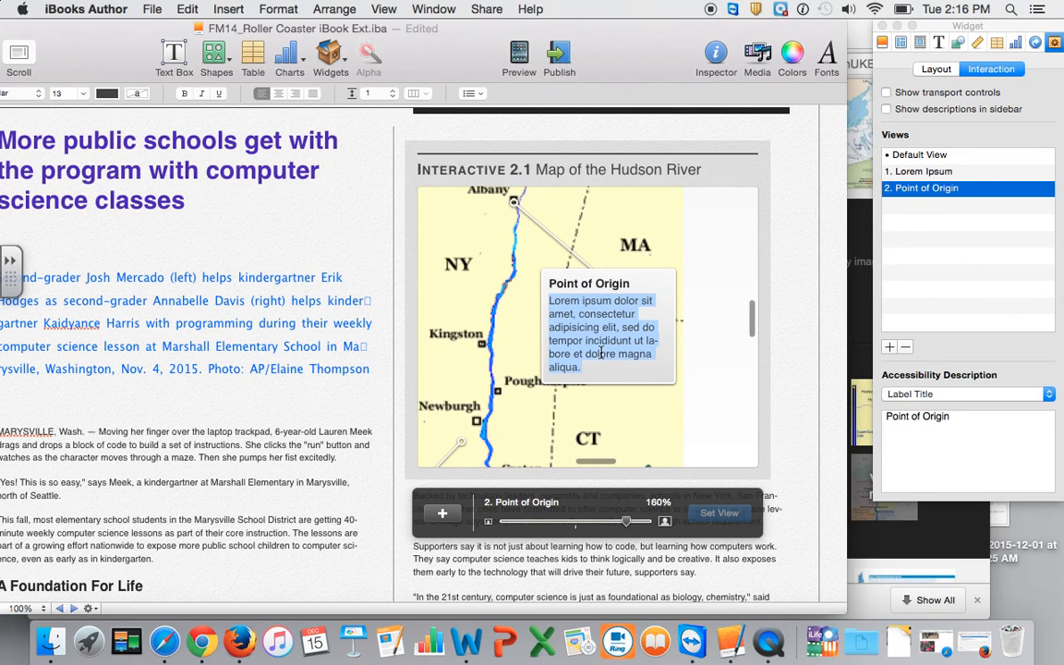
{"action": "type", "text": "The Hudson River"}
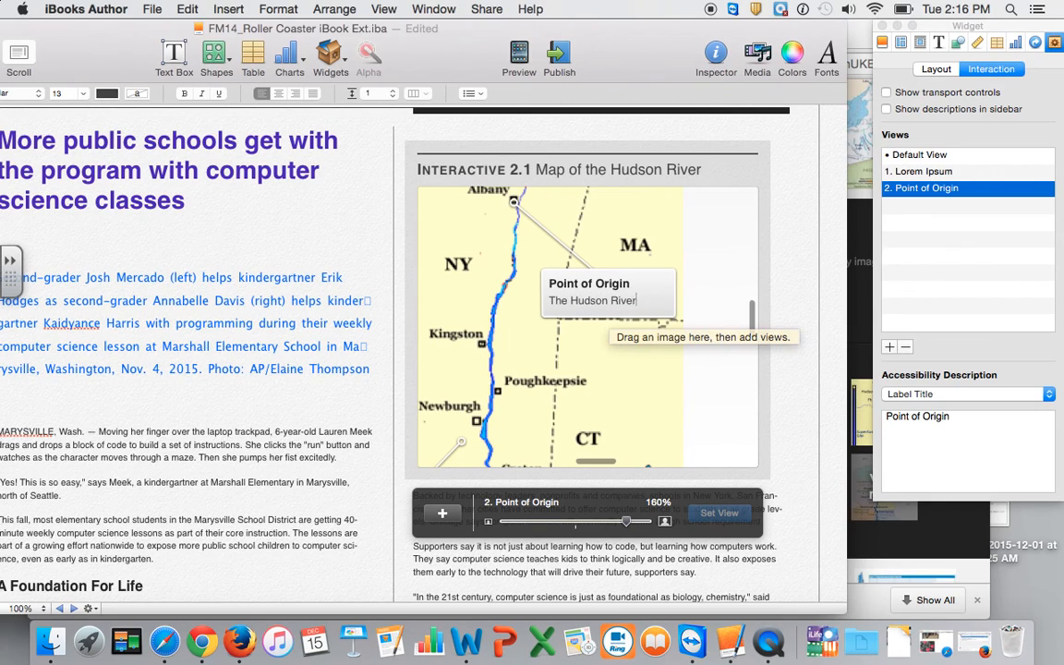
{"action": "type", "text": " begins i"}
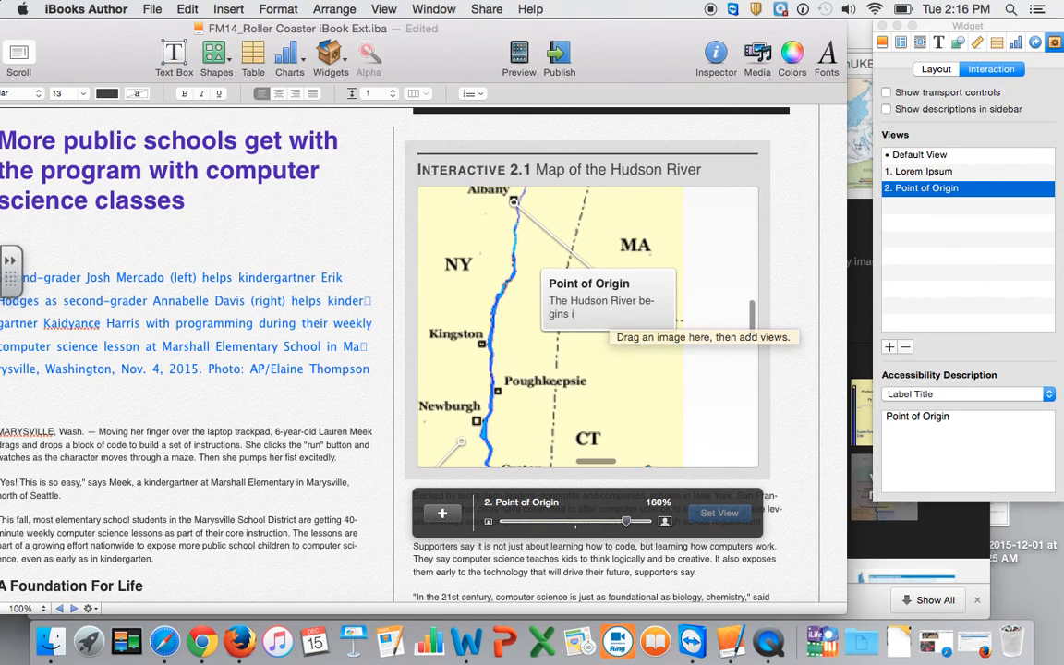
{"action": "key", "text": "BackSpace"}
{"action": "key", "text": "BackSpace"}
{"action": "key", "text": "BackSpace"}
{"action": "type", "text": "s in the"}
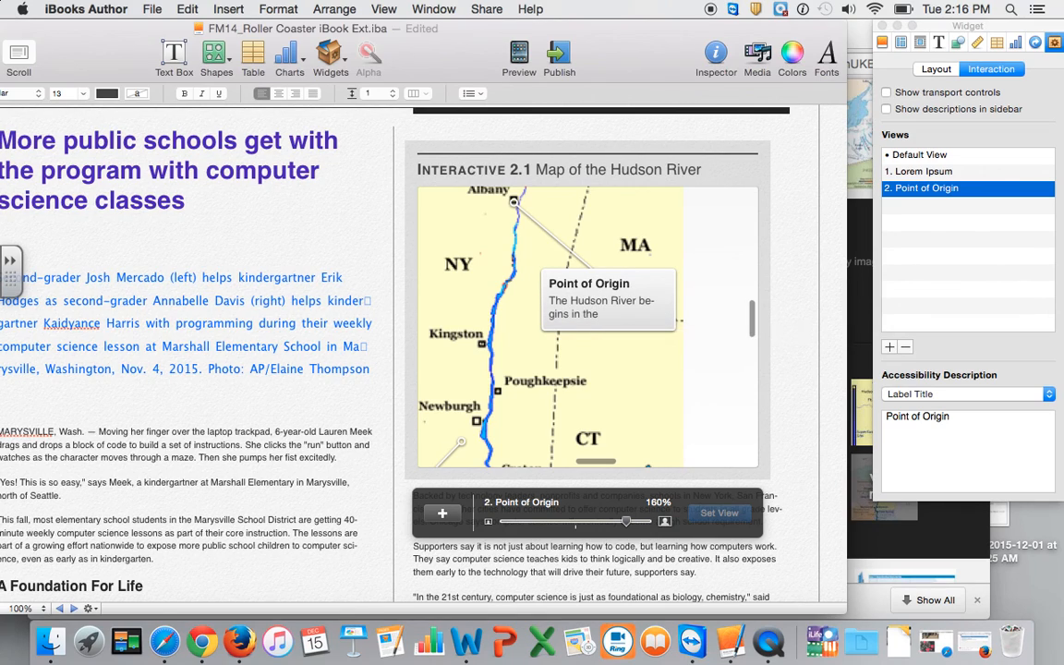
{"action": "type", "text": " Appalachian "}
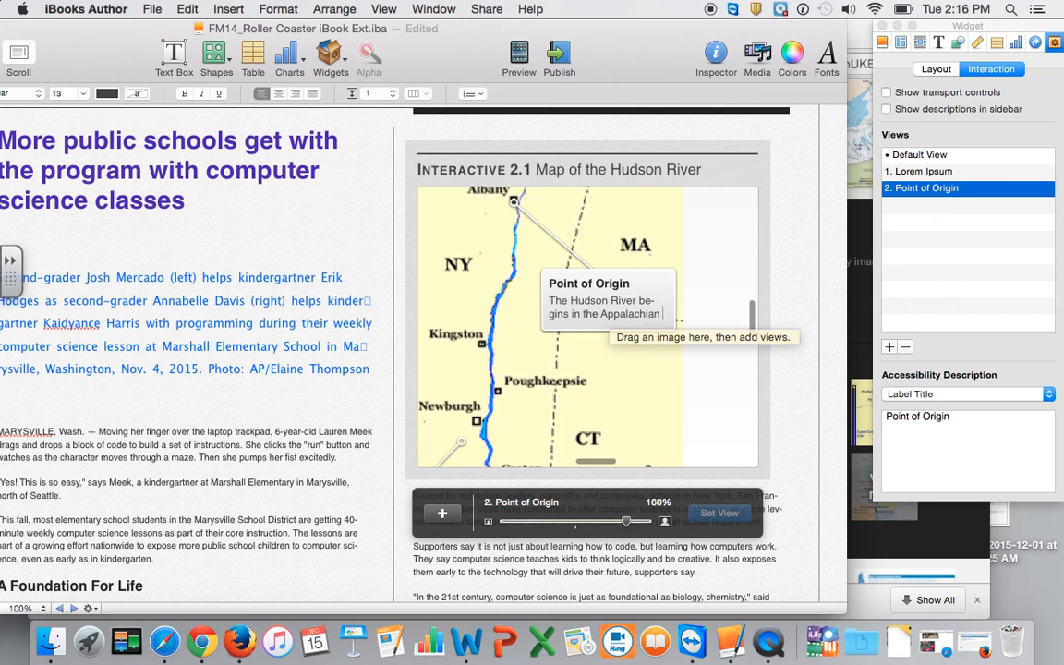
{"action": "type", "text": "Mountains"}
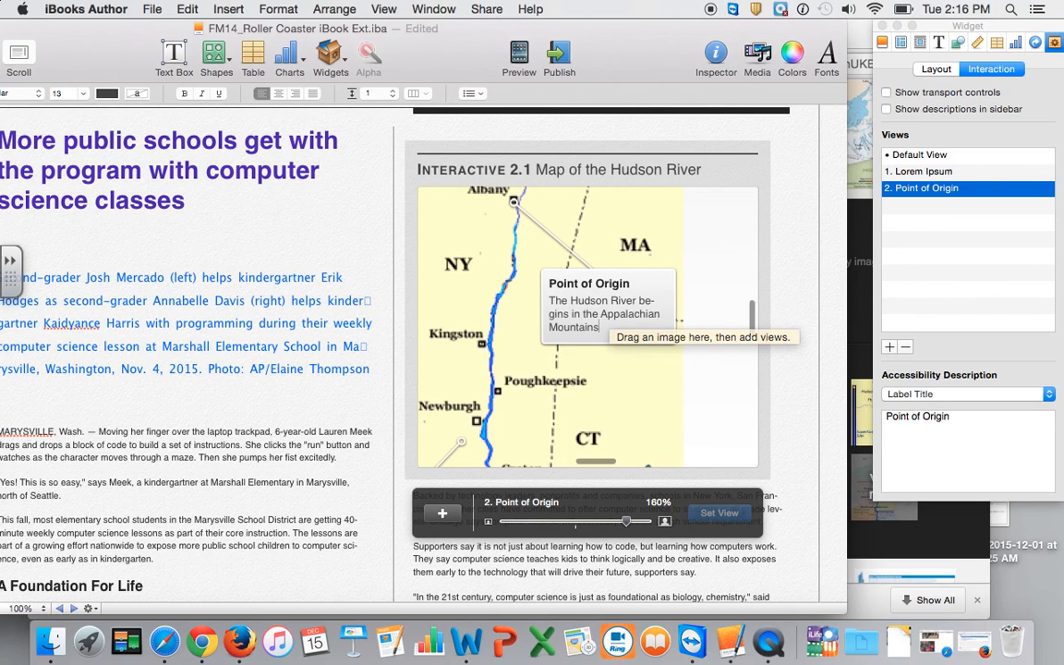
{"action": "key", "text": "Escape"}
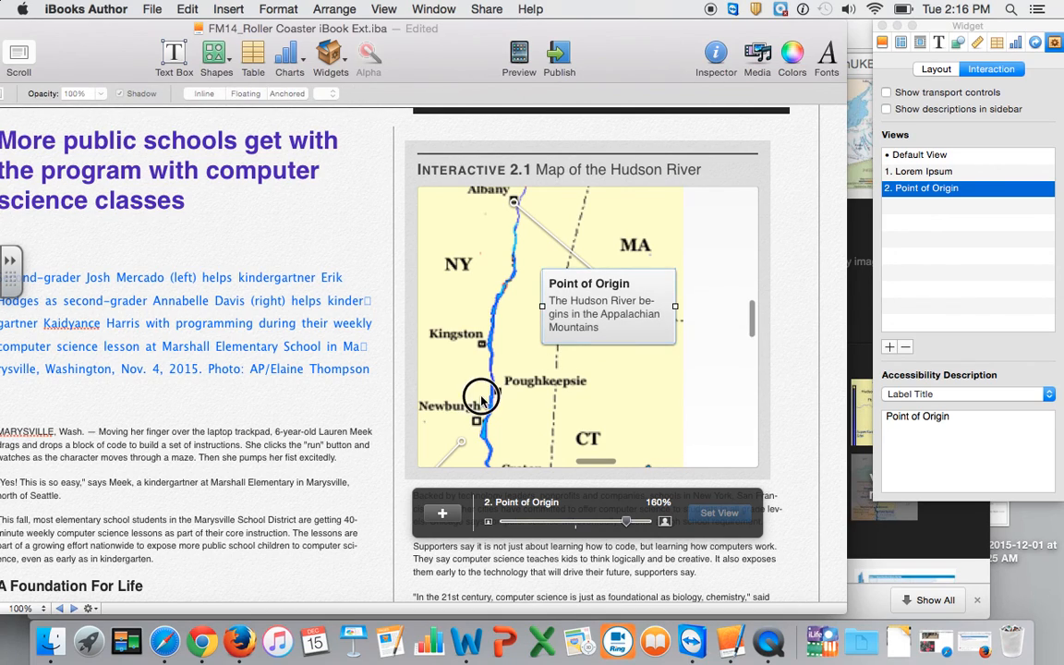
Step: Anchor the first label's pointer on the green spot at the river's mouth, beside NJ
{"action": "left_click_drag", "start_coordinate": [430, 344], "coordinate": [574, 290]}
{"action": "left_click_drag", "start_coordinate": [555, 348], "coordinate": [591, 413]}
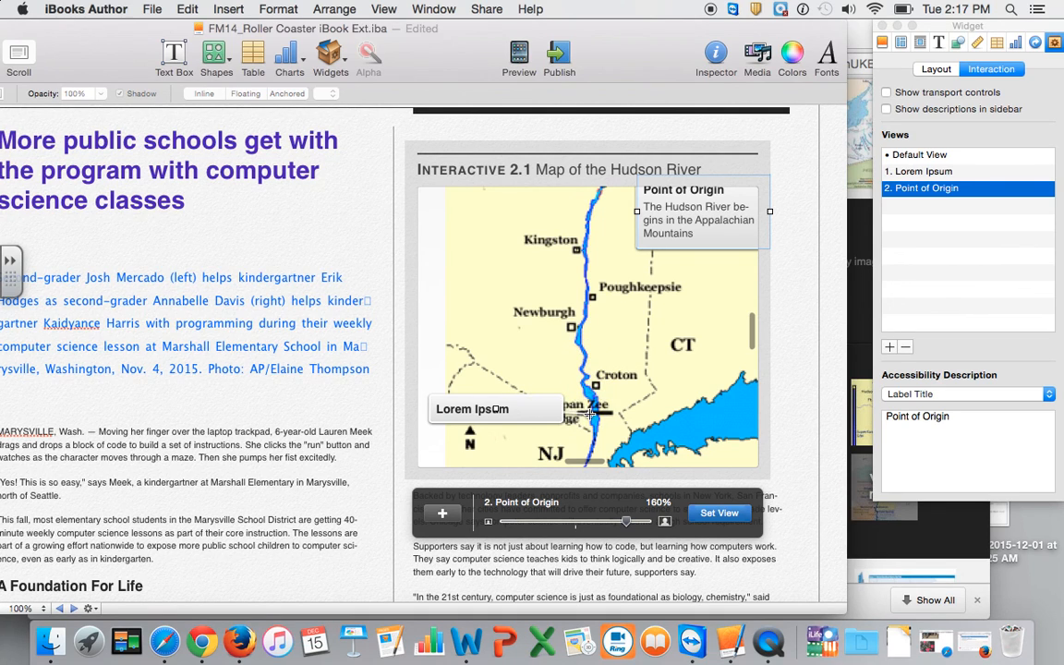
{"action": "scroll", "coordinate": [580, 350], "scroll_direction": "up", "scroll_amount": 3}
{"action": "scroll", "coordinate": [580, 350], "scroll_direction": "down", "scroll_amount": 6}
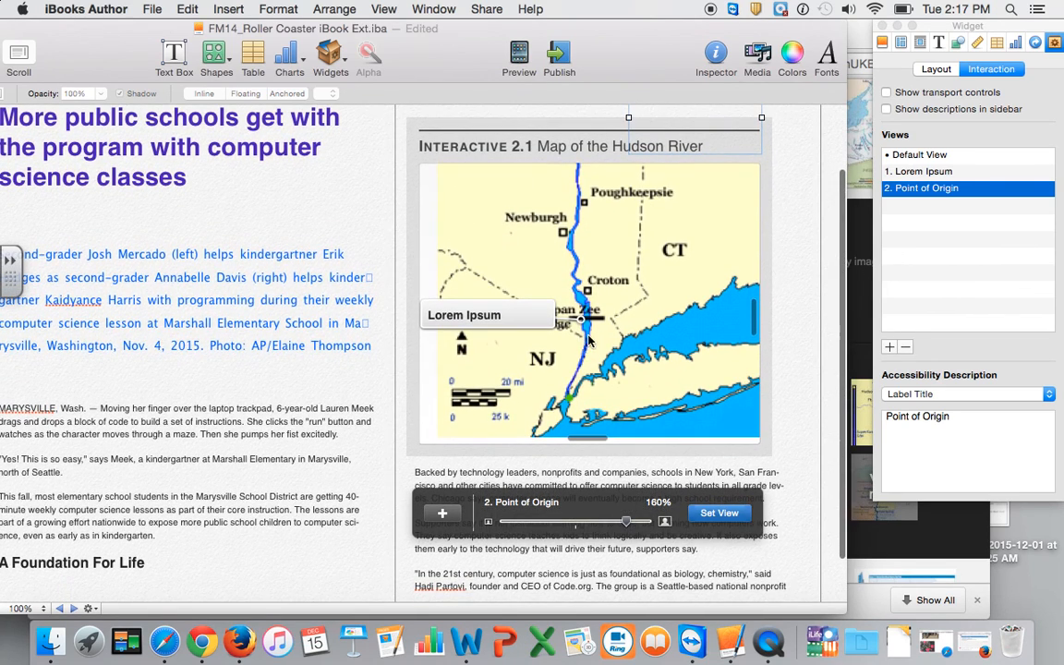
{"action": "left_click_drag", "start_coordinate": [581, 319], "coordinate": [568, 403]}
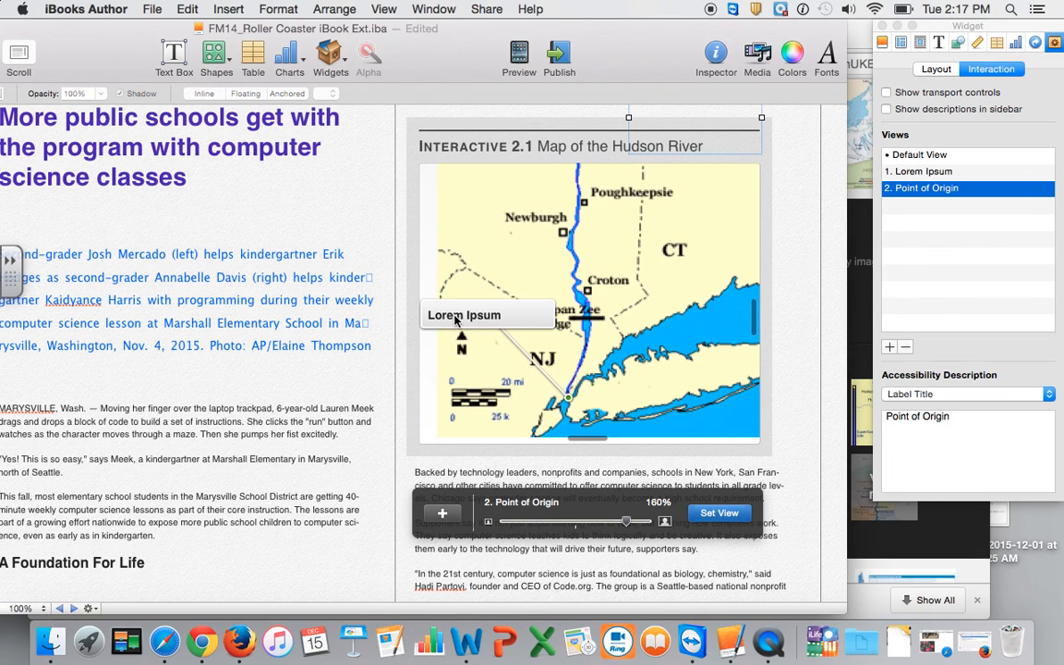
Step: Title the label at the river's mouth "Point of Ending" and describe it as "The Hudson River ends at the Atlantic Ocean."
{"action": "double_click", "coordinate": [453, 315]}
{"action": "key", "text": "BackSpace"}
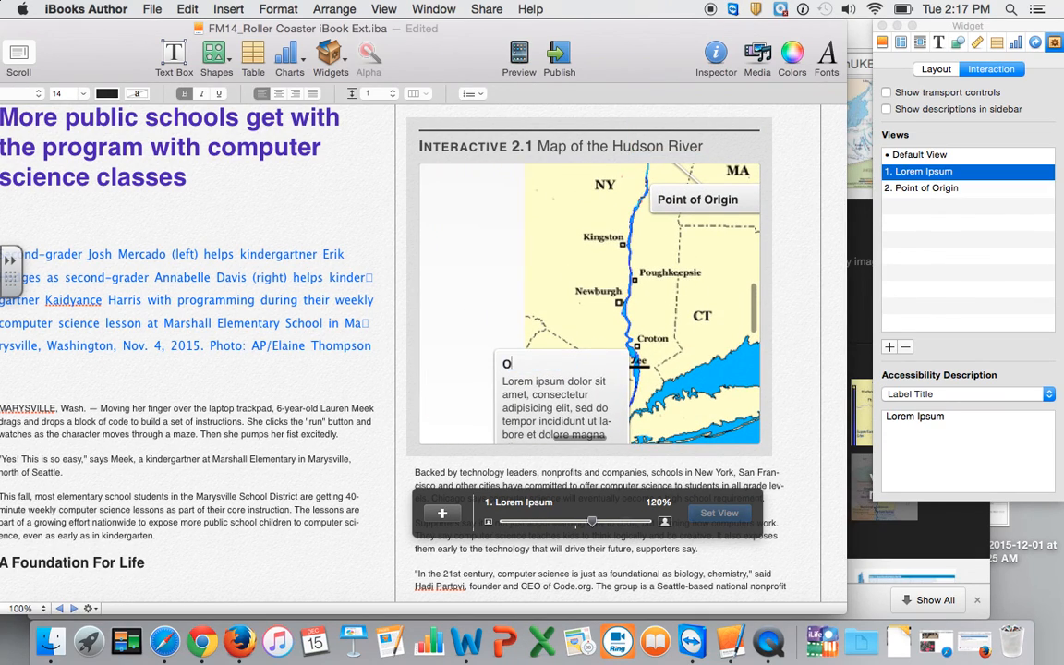
{"action": "type", "text": "Point of Ending"}
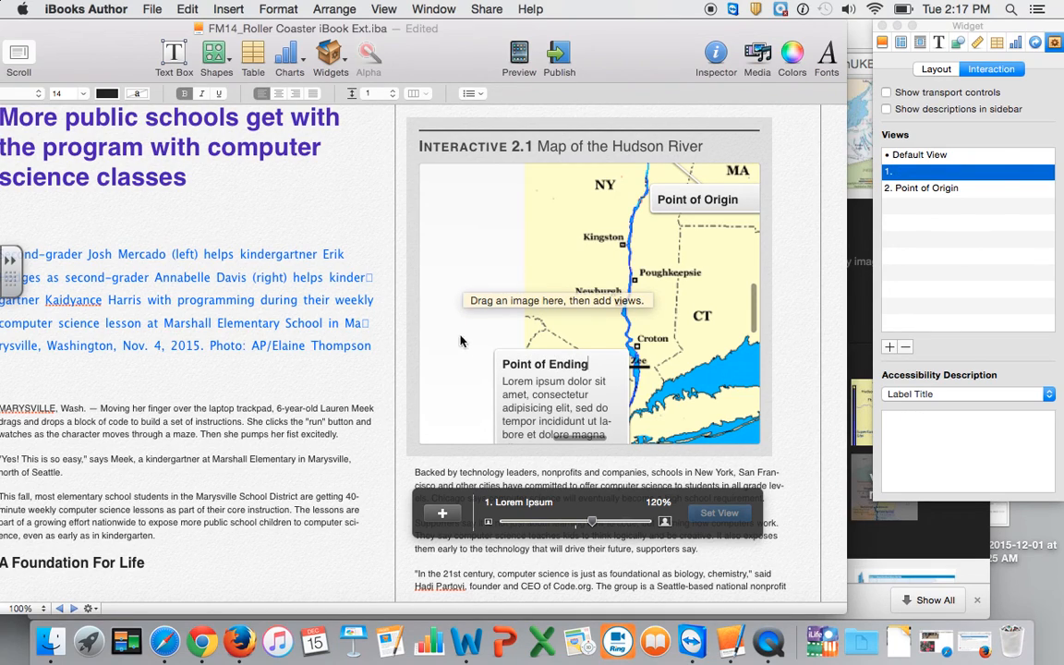
{"action": "key", "text": "Tab"}
{"action": "type", "text": "The "}
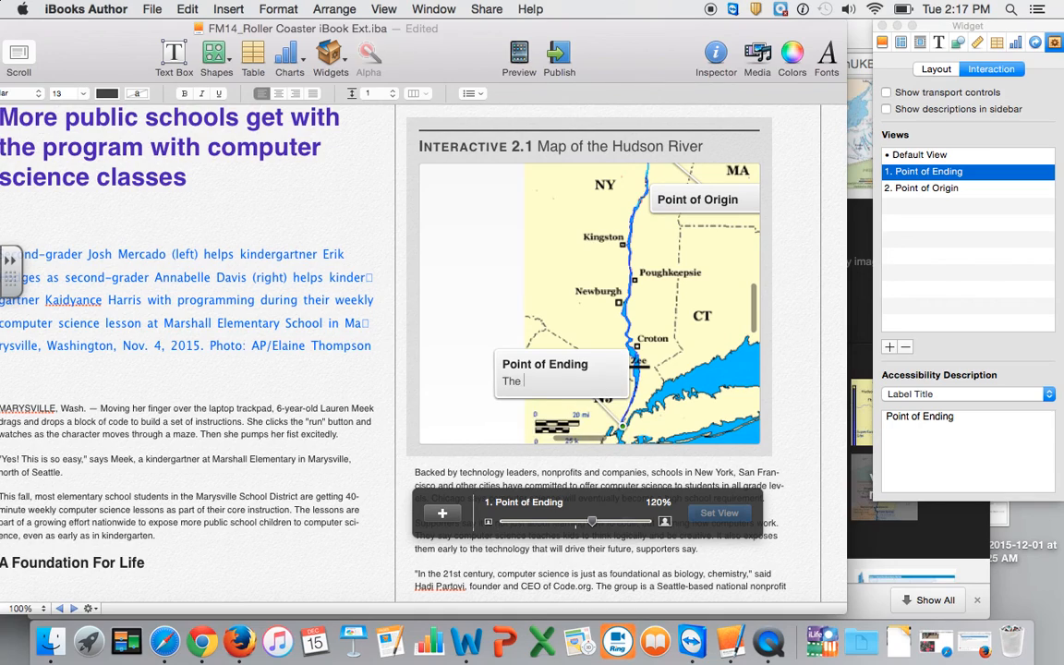
{"action": "type", "text": "Hudson River"}
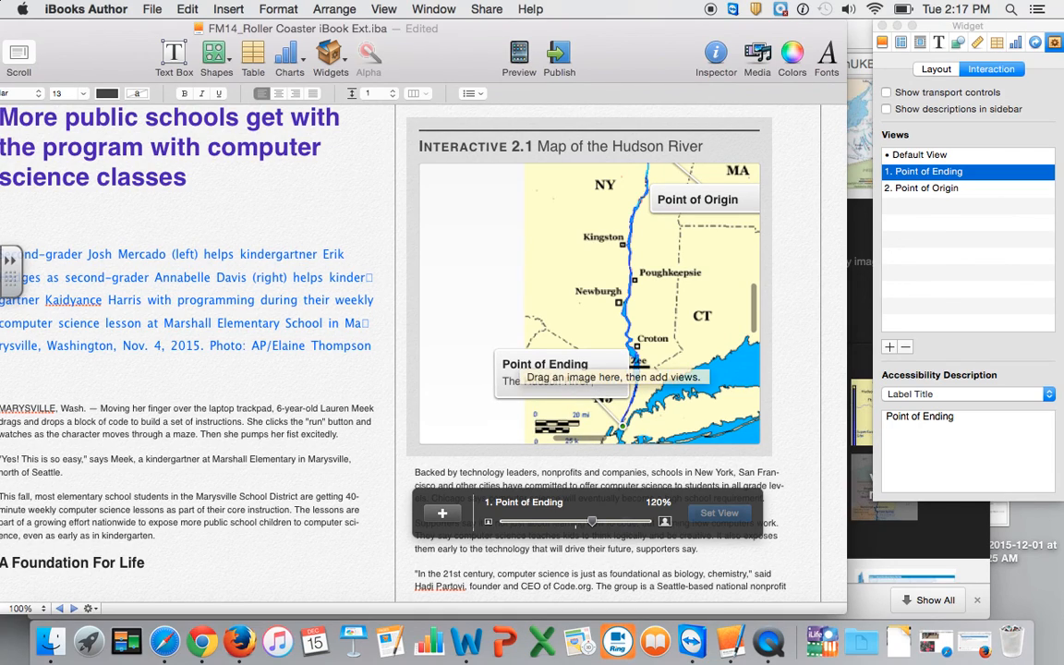
{"action": "type", "text": " at"}
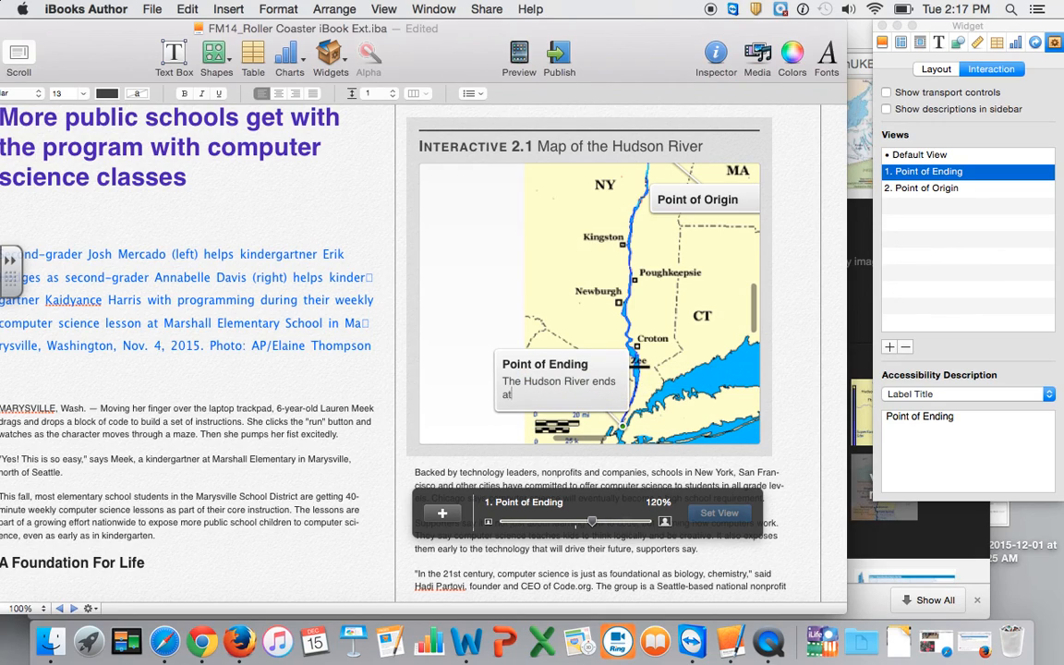
{"action": "type", "text": " the Atlantic"}
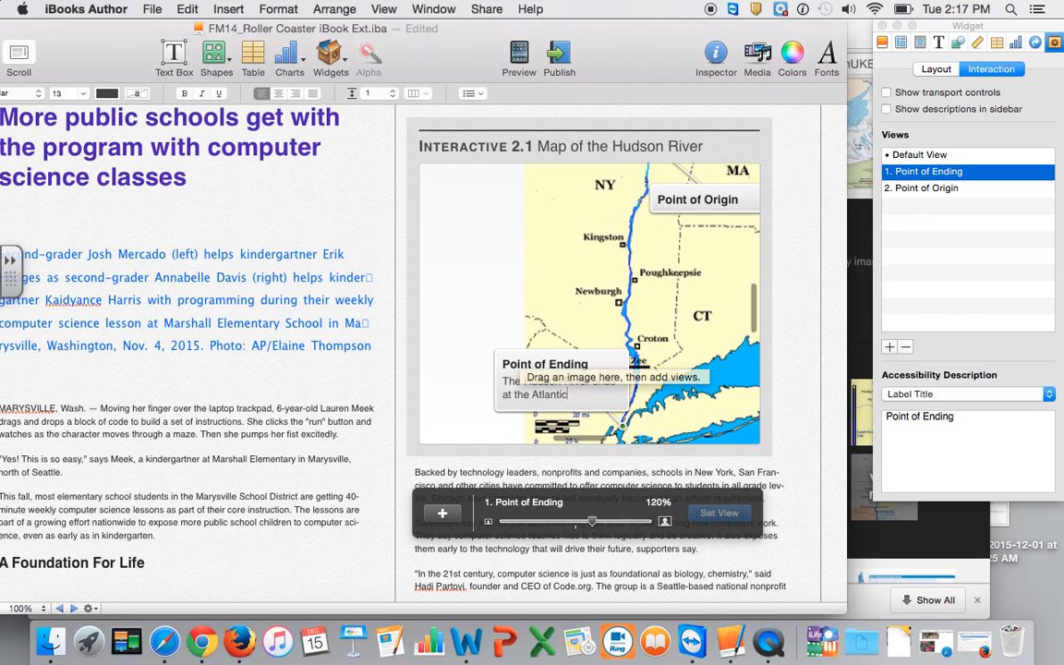
{"action": "type", "text": " Ocean"}
{"action": "key", "text": "Escape"}
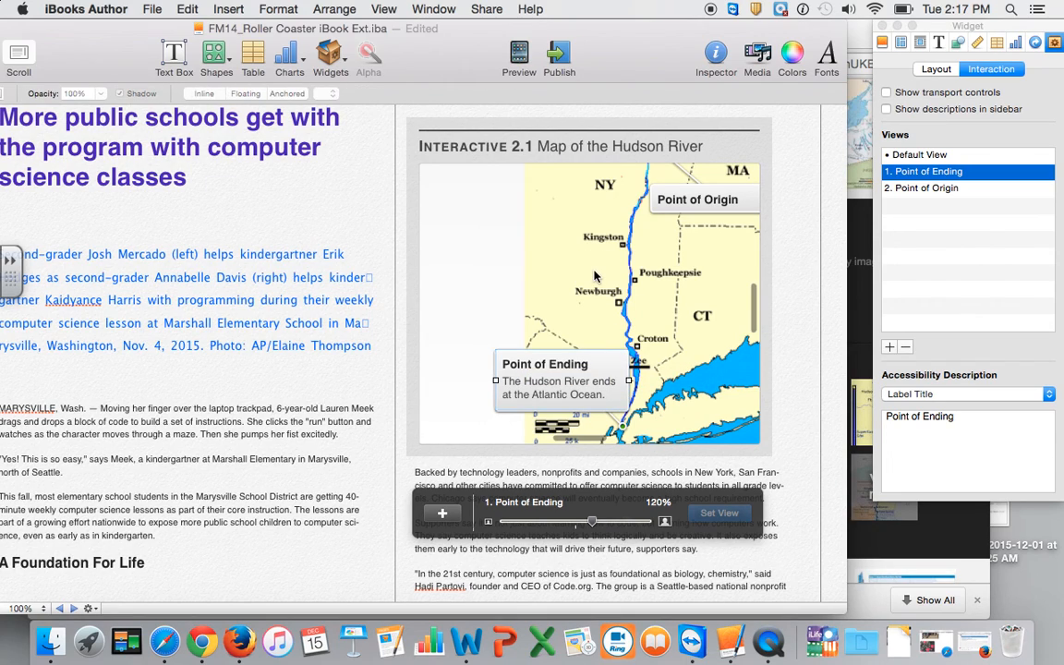
Step: Add a third label, place it in the blank area west of the map, and anchor its pointer beside the Albany name
{"action": "left_click", "coordinate": [442, 513]}
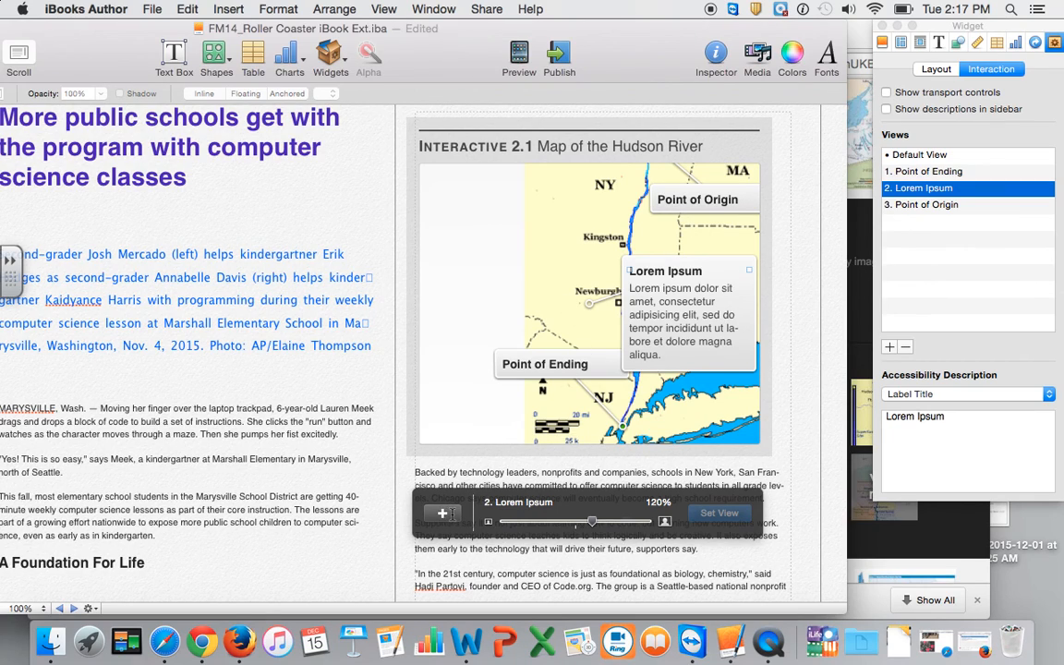
{"action": "left_click", "coordinate": [684, 300]}
{"action": "left_click", "coordinate": [633, 249]}
{"action": "left_click_drag", "start_coordinate": [634, 249], "coordinate": [448, 196]}
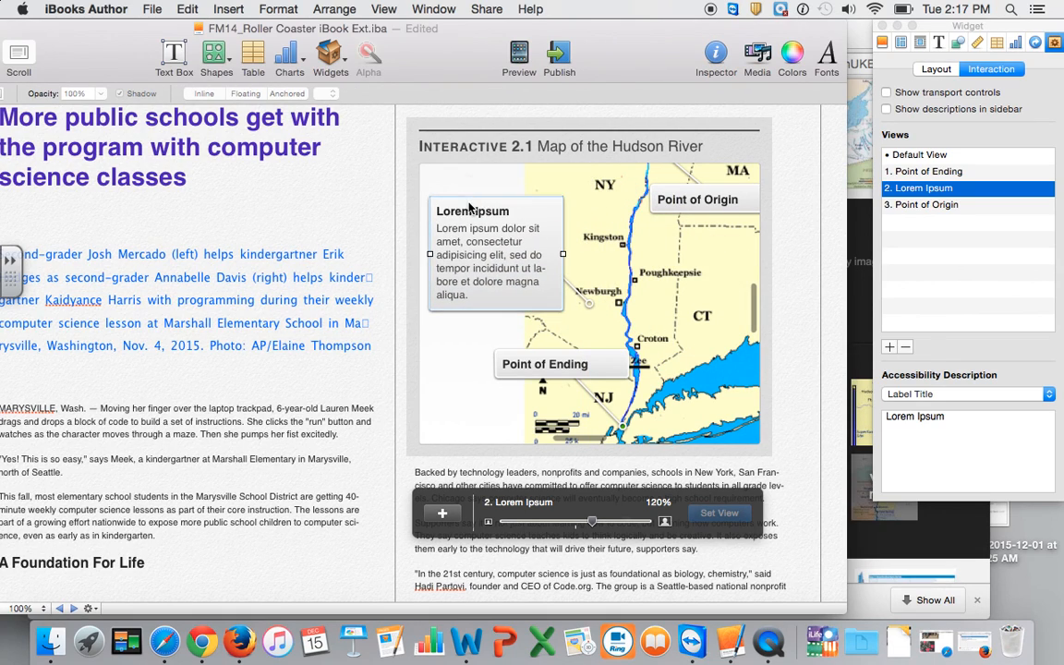
{"action": "scroll", "coordinate": [536, 214], "scroll_direction": "up", "scroll_amount": 3}
{"action": "left_click_drag", "start_coordinate": [590, 374], "coordinate": [614, 201]}
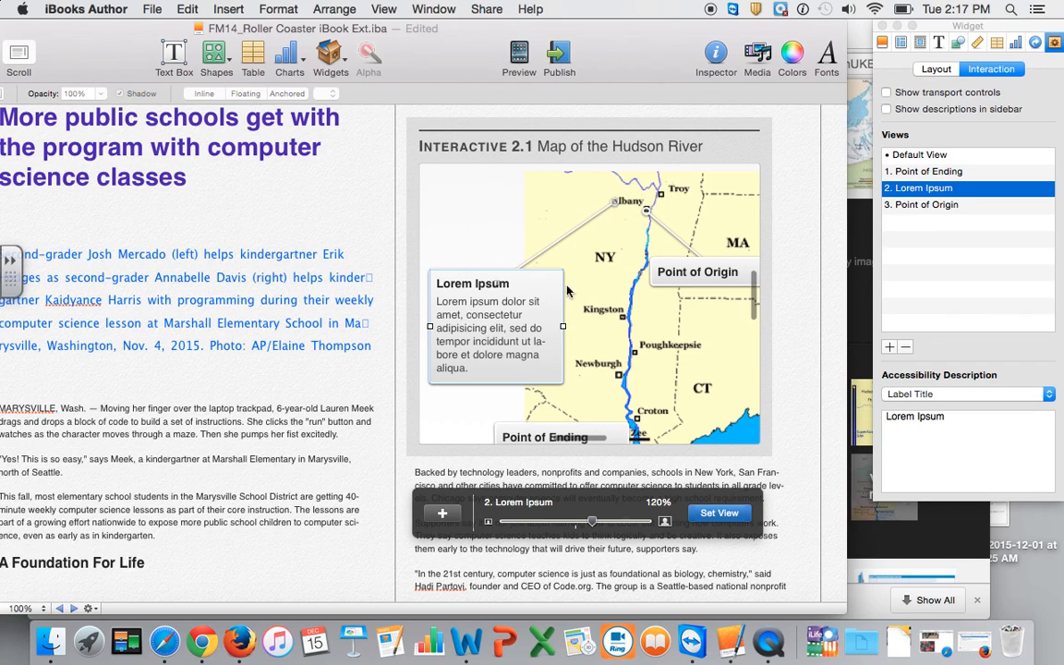
Step: Title the new label "Capital of NY" and give it the description "Albany is the capital of NY state."
{"action": "double_click", "coordinate": [473, 284]}
{"action": "type", "text": "Capital of NY"}
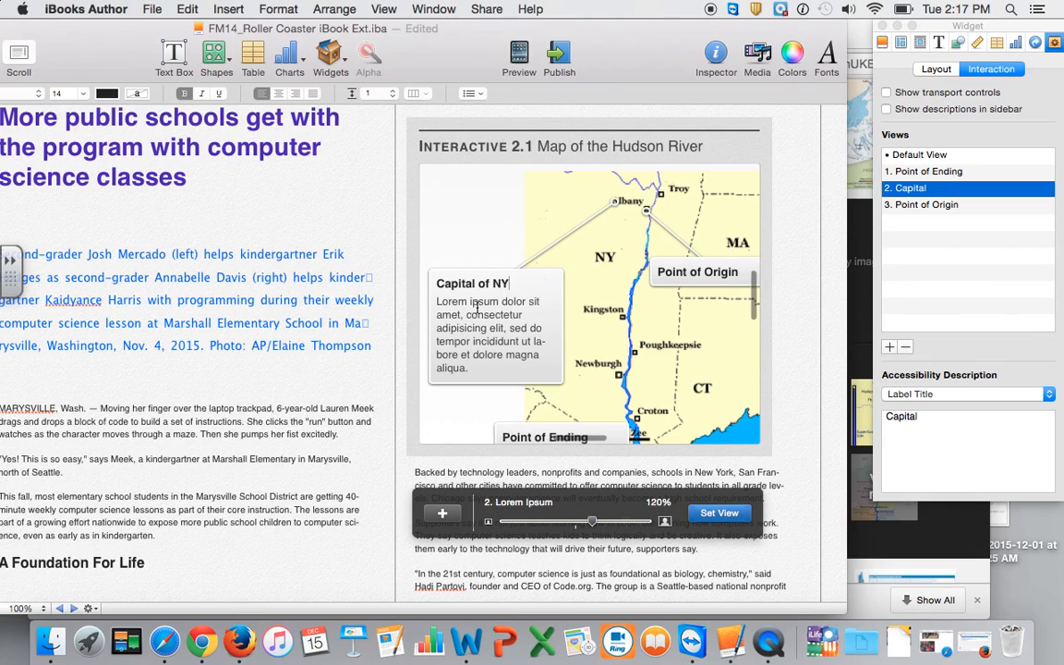
{"action": "left_click", "coordinate": [473, 314]}
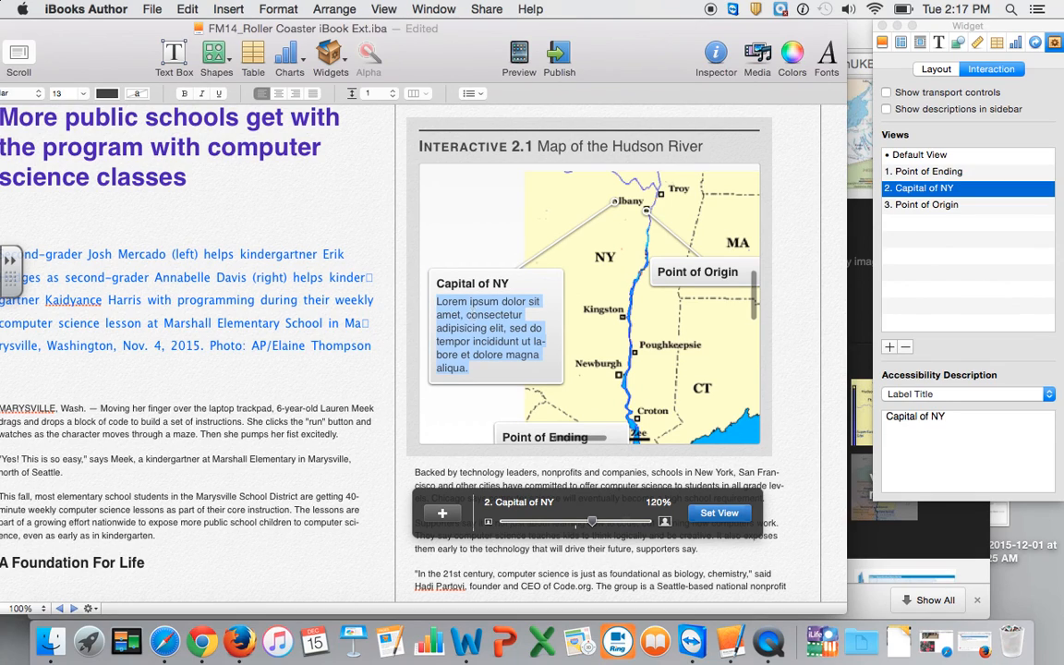
{"action": "type", "text": "Albany is"}
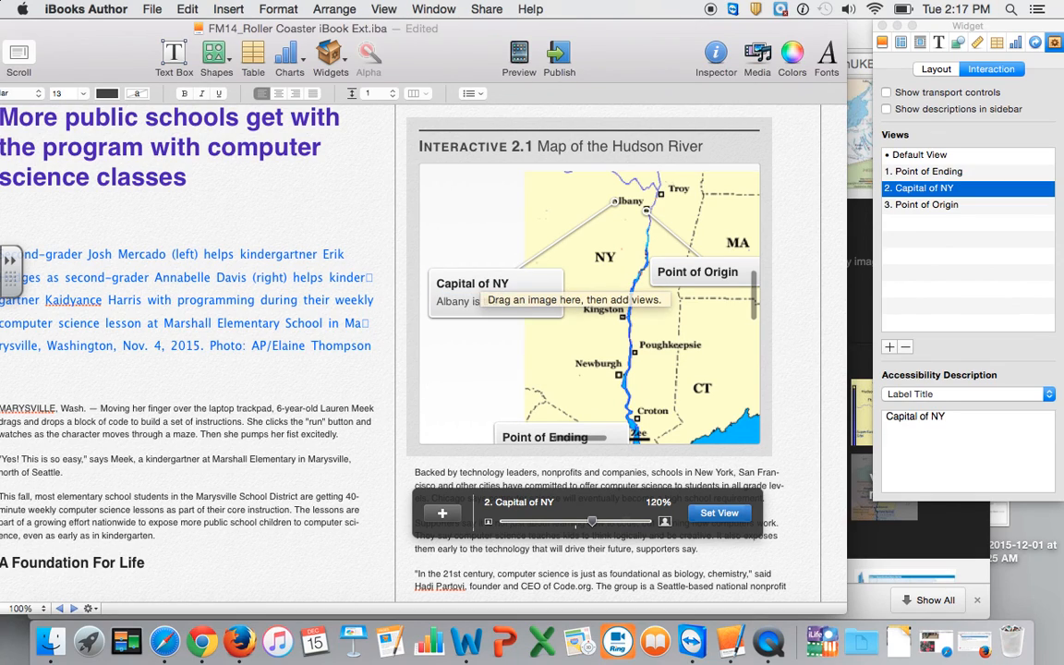
{"action": "type", "text": " the capital of NY "}
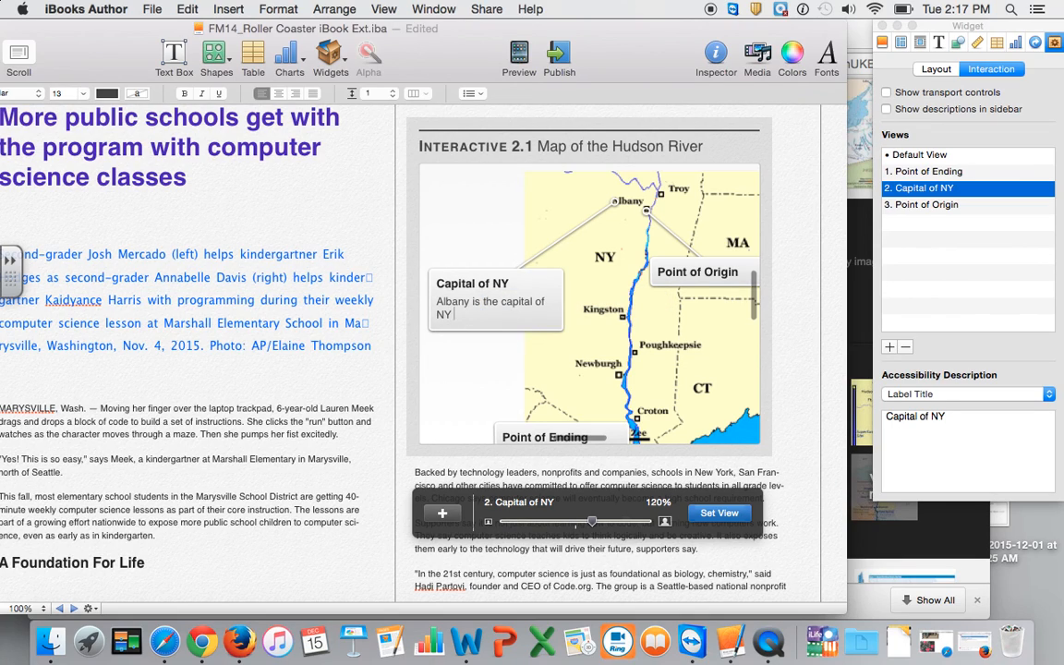
{"action": "type", "text": "state."}
Step: Shift the Capital of NY label fully inside the widget frame and save its view at 120% with Albany showing
{"action": "left_click_drag", "start_coordinate": [679, 340], "coordinate": [630, 344]}
{"action": "scroll", "coordinate": [630, 345], "scroll_direction": "down", "scroll_amount": 5}
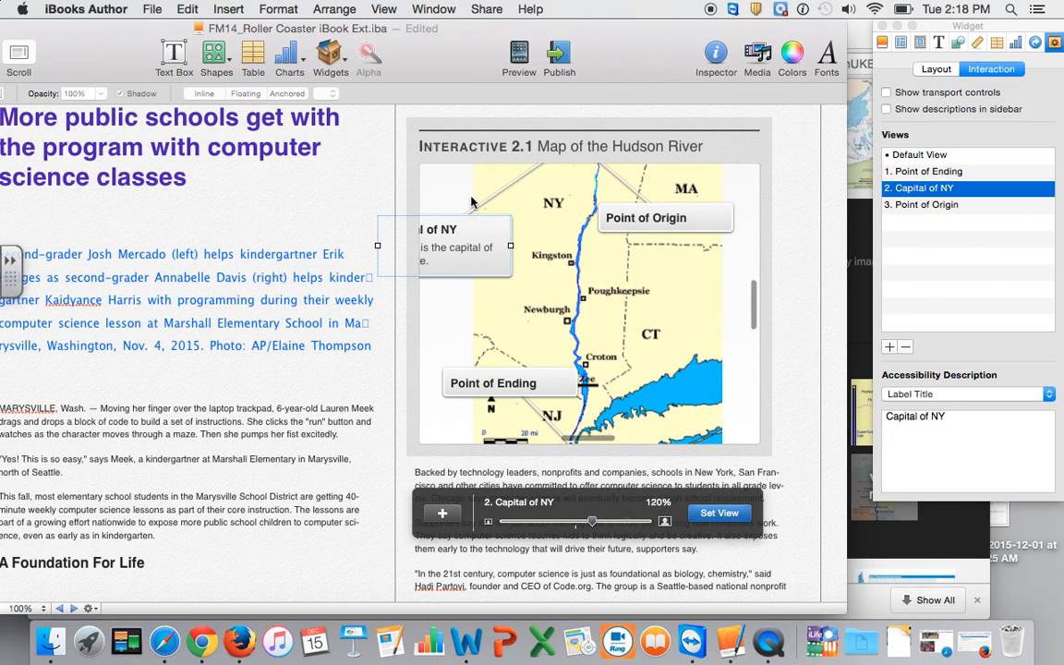
{"action": "left_click_drag", "start_coordinate": [451, 246], "coordinate": [507, 249]}
{"action": "scroll", "coordinate": [582, 305], "scroll_direction": "up", "scroll_amount": 3}
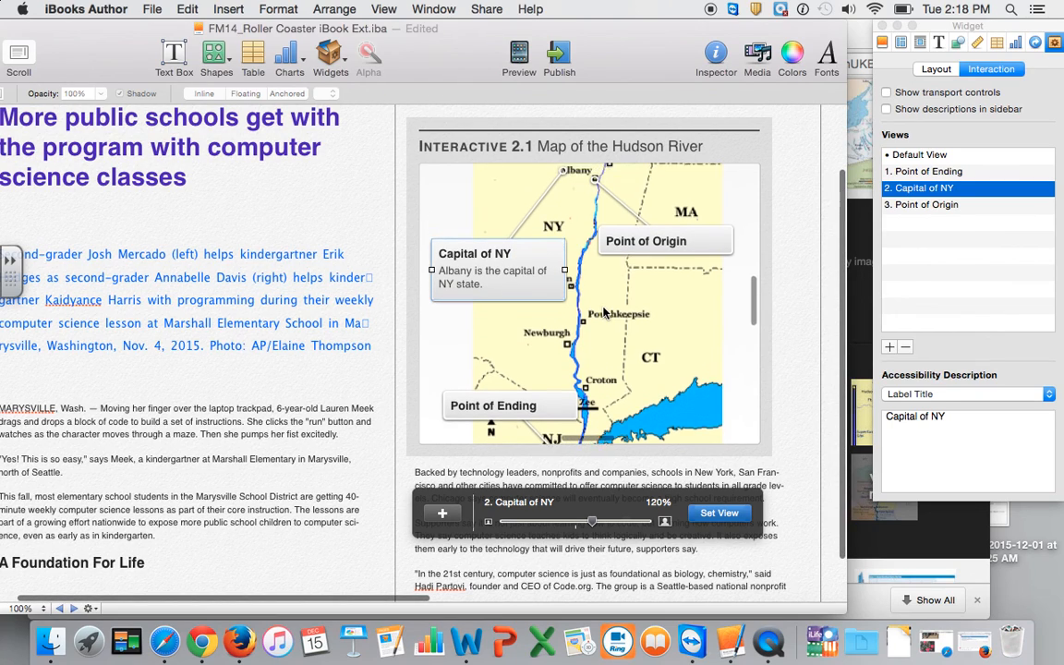
{"action": "left_click", "coordinate": [719, 514]}
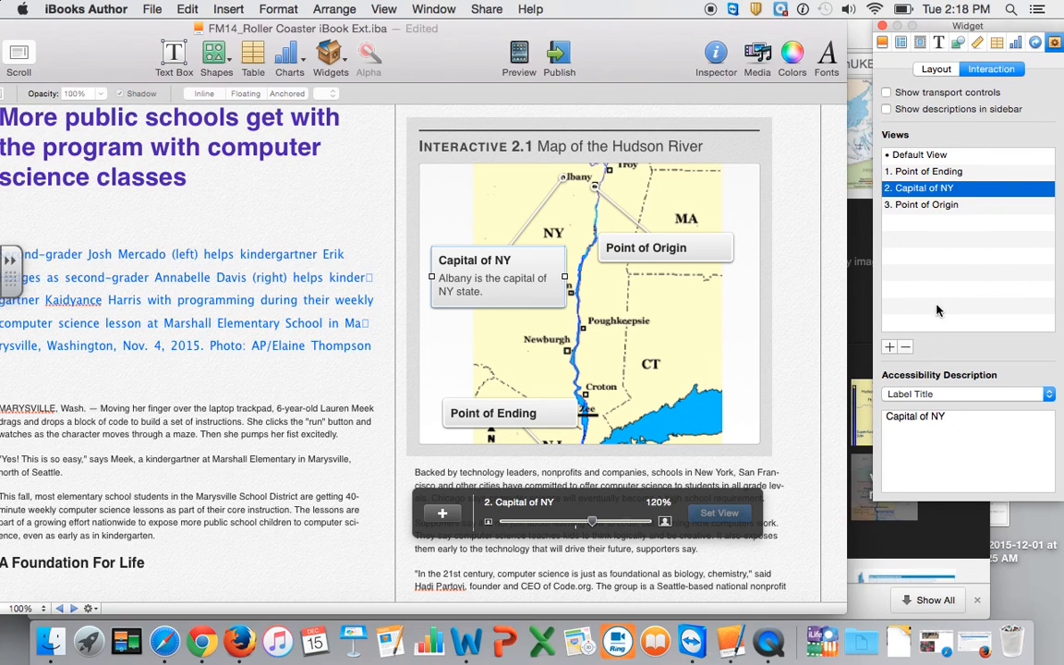
Step: Set the Default View to 100% zoom, framed on the river from Albany to its mouth, and save that view
{"action": "left_click", "coordinate": [906, 156]}
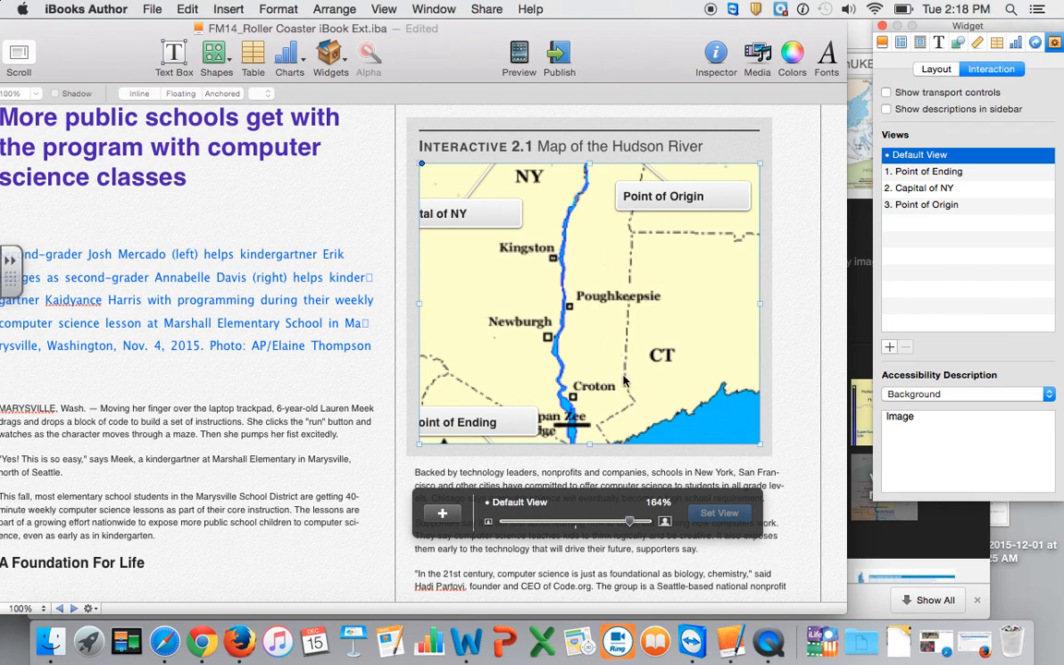
{"action": "left_click", "coordinate": [632, 523]}
{"action": "left_click_drag", "start_coordinate": [615, 523], "coordinate": [605, 522]}
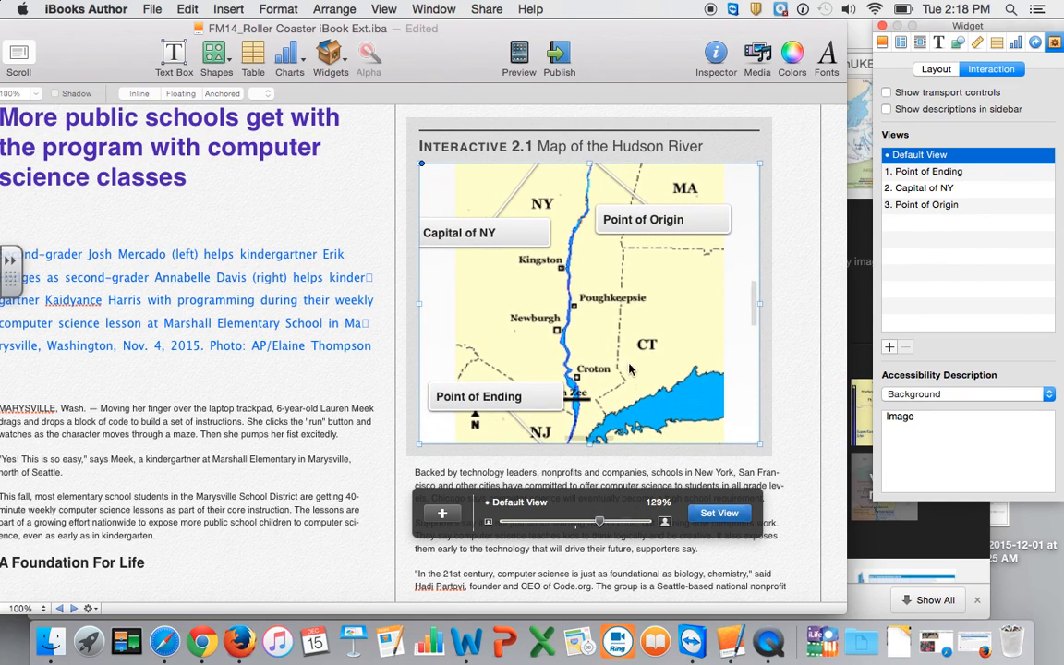
{"action": "scroll", "coordinate": [637, 360], "scroll_direction": "up", "scroll_amount": 3}
{"action": "left_click_drag", "start_coordinate": [640, 364], "coordinate": [641, 376]}
{"action": "left_click_drag", "start_coordinate": [599, 522], "coordinate": [575, 522]}
{"action": "right_click", "coordinate": [581, 354]}
{"action": "key", "text": "Escape"}
{"action": "left_click_drag", "start_coordinate": [580, 354], "coordinate": [579, 322]}
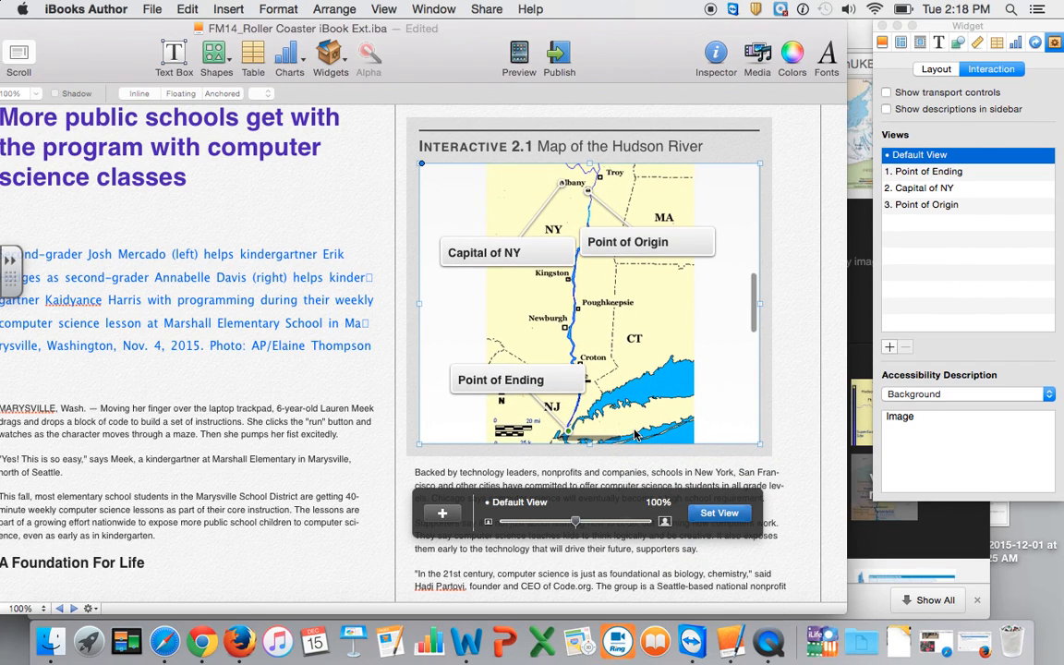
{"action": "left_click", "coordinate": [718, 516]}
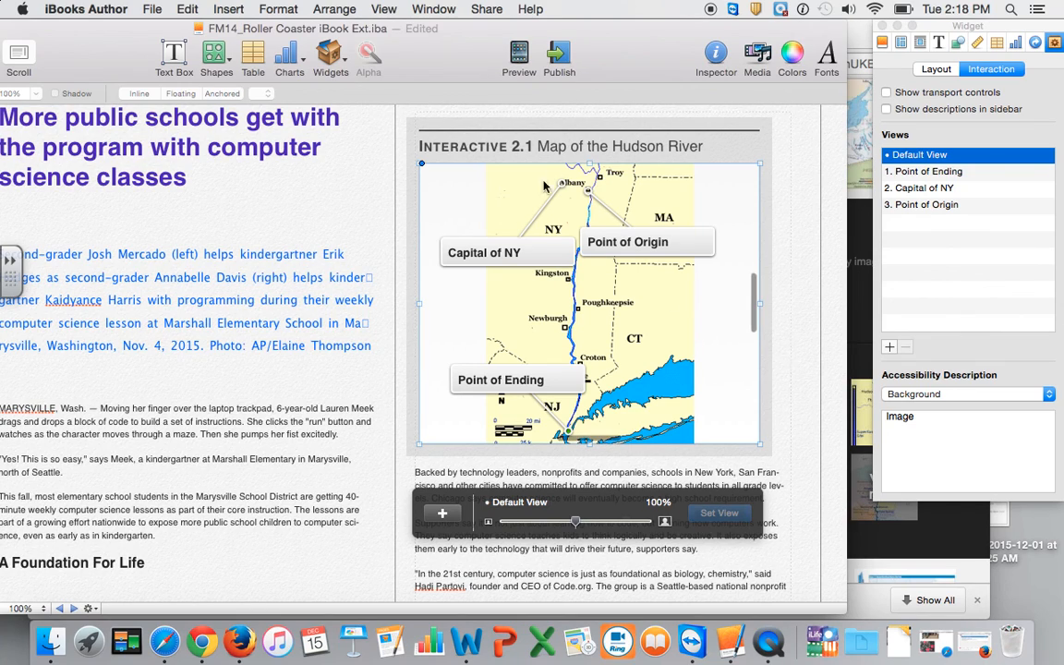
Step: Zoom the Point of Ending view to 190% around the river's mouth, move its label above NJ, and save the view
{"action": "left_click", "coordinate": [948, 175]}
{"action": "left_click", "coordinate": [936, 174]}
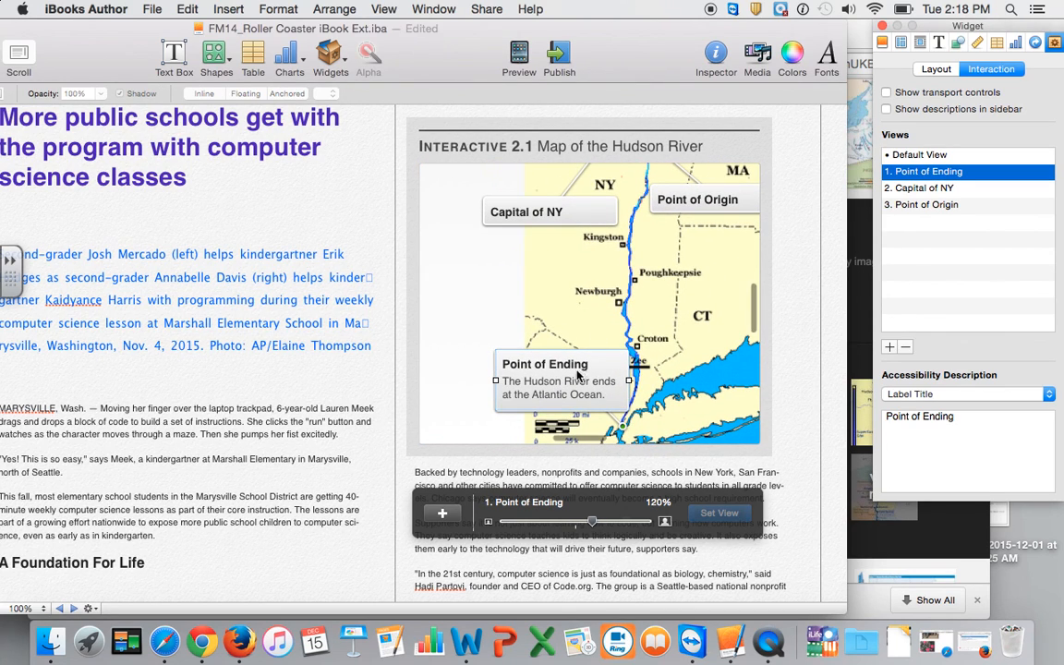
{"action": "left_click_drag", "start_coordinate": [596, 523], "coordinate": [675, 518]}
{"action": "left_click_drag", "start_coordinate": [684, 351], "coordinate": [599, 235]}
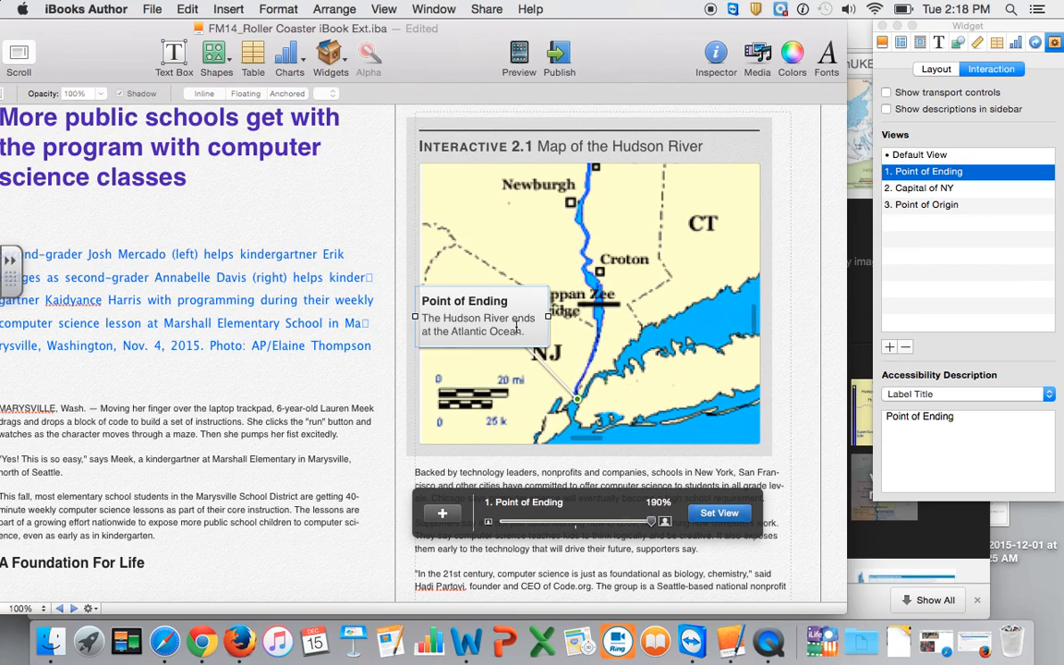
{"action": "left_click_drag", "start_coordinate": [513, 292], "coordinate": [576, 289]}
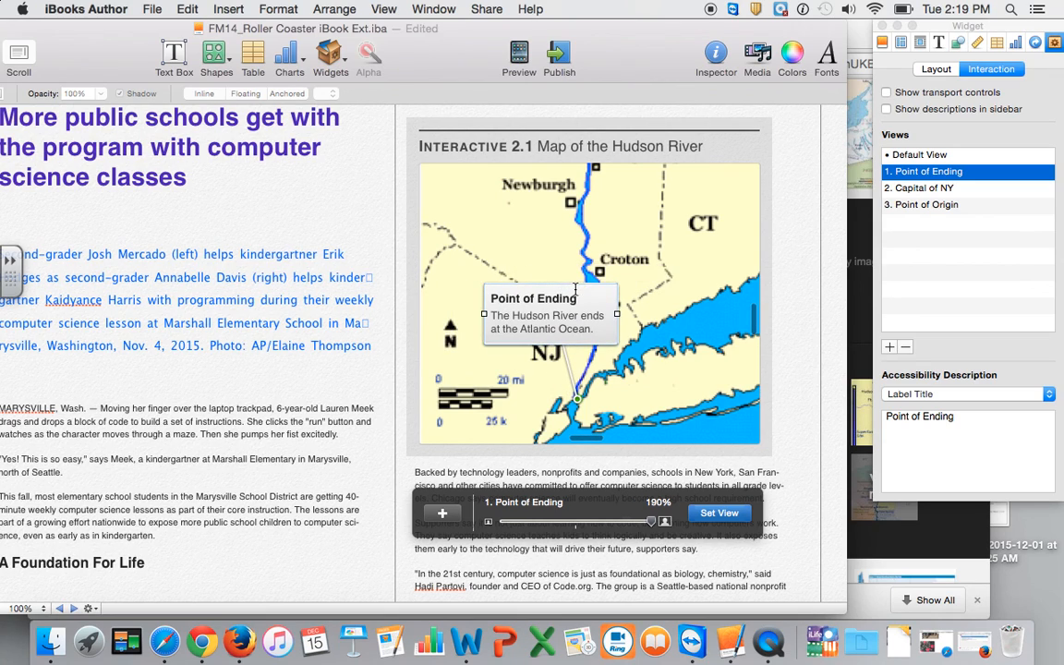
{"action": "left_click", "coordinate": [730, 518]}
Step: Zoom the Capital of NY view to 190% around Albany, move its label just below the city, and save the view
{"action": "left_click", "coordinate": [923, 188]}
{"action": "left_click", "coordinate": [913, 189]}
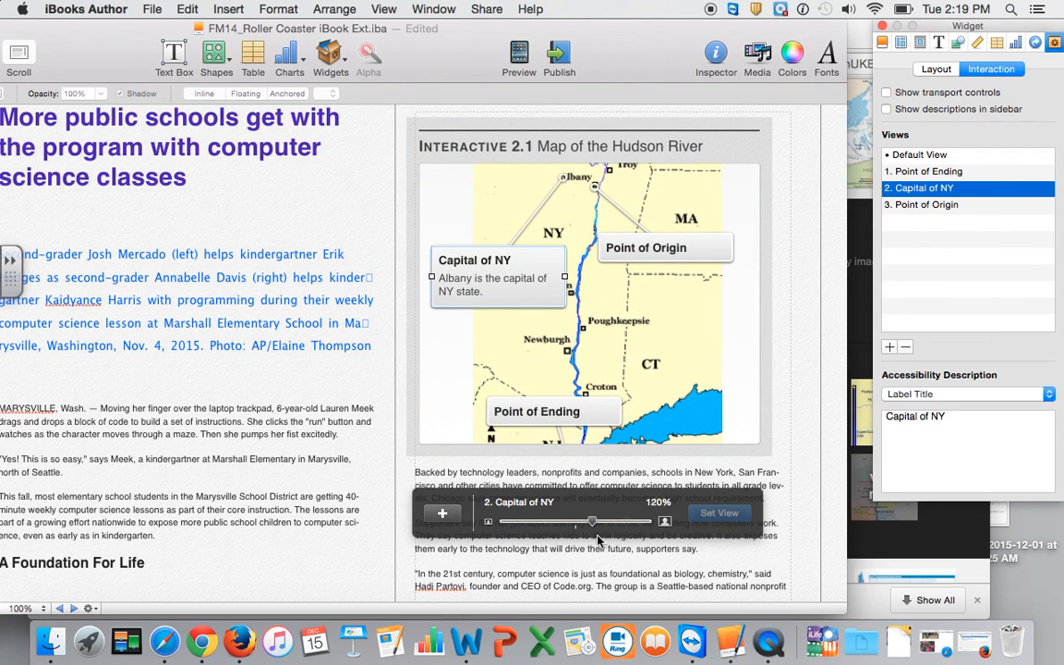
{"action": "left_click_drag", "start_coordinate": [594, 524], "coordinate": [688, 514]}
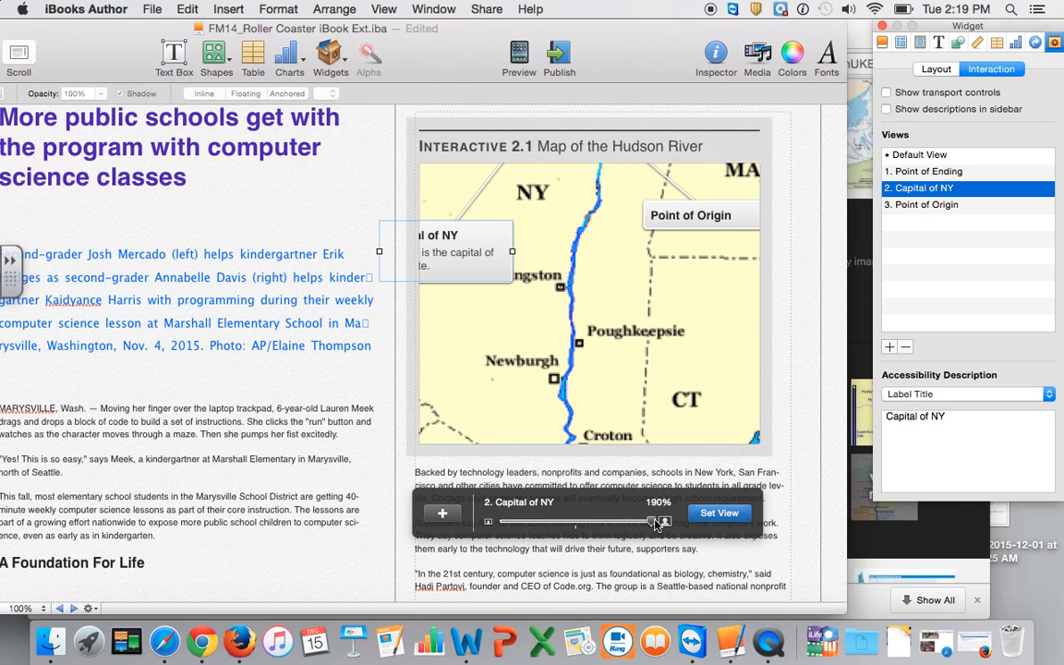
{"action": "scroll", "coordinate": [620, 395], "scroll_direction": "up", "scroll_amount": 5}
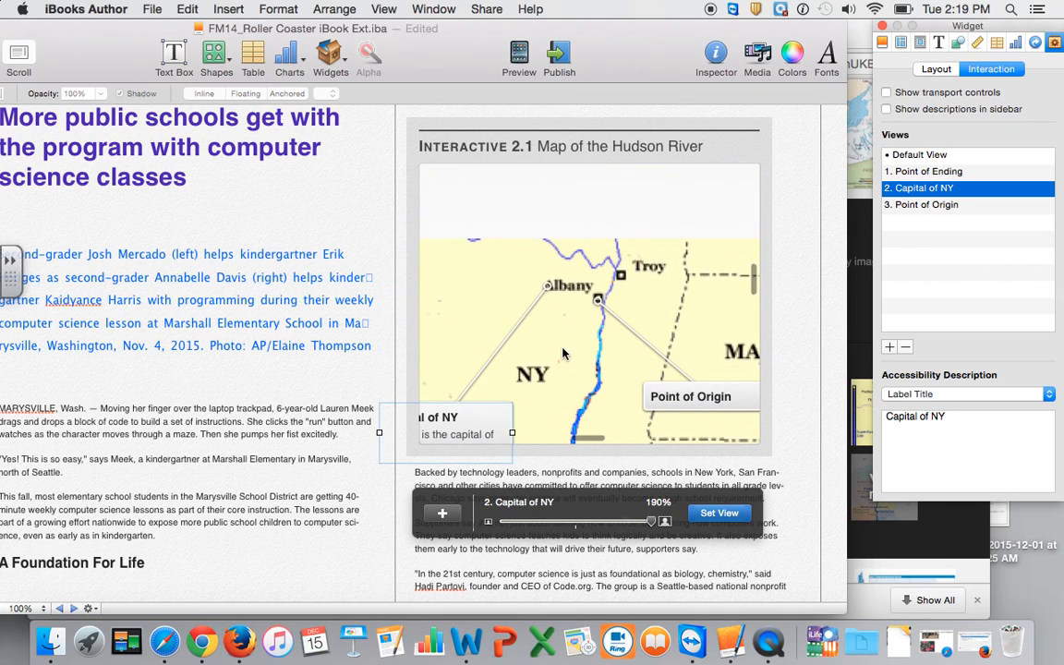
{"action": "left_click_drag", "start_coordinate": [462, 358], "coordinate": [528, 283]}
{"action": "left_click", "coordinate": [727, 513]}
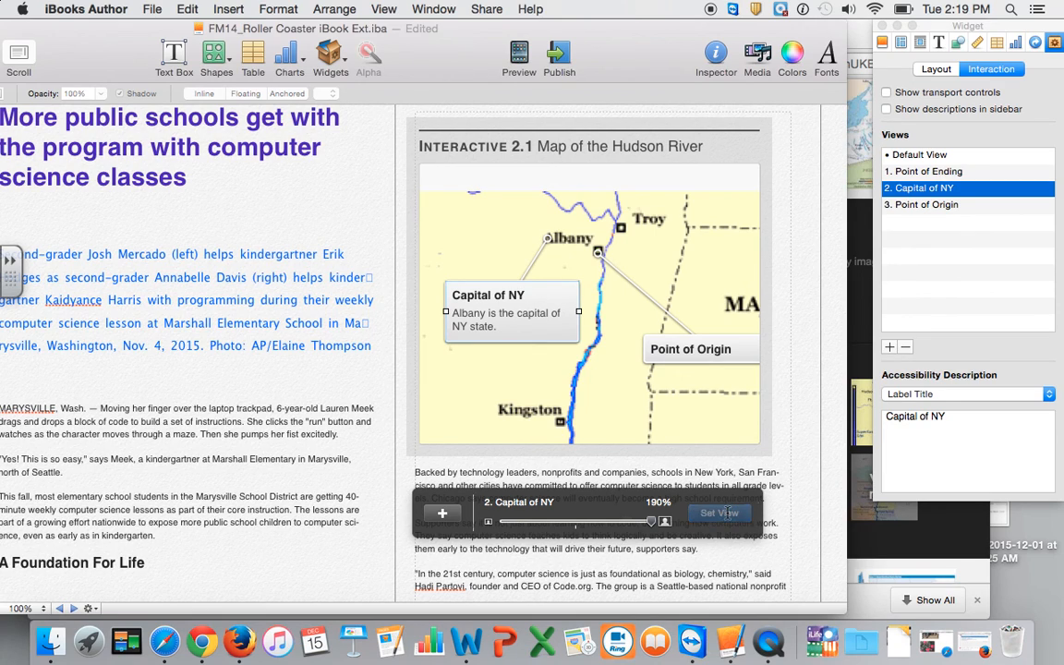
Step: Zoom the Point of Origin view to 190%, frame it on Albany and its label, and save the view
{"action": "left_click", "coordinate": [915, 201]}
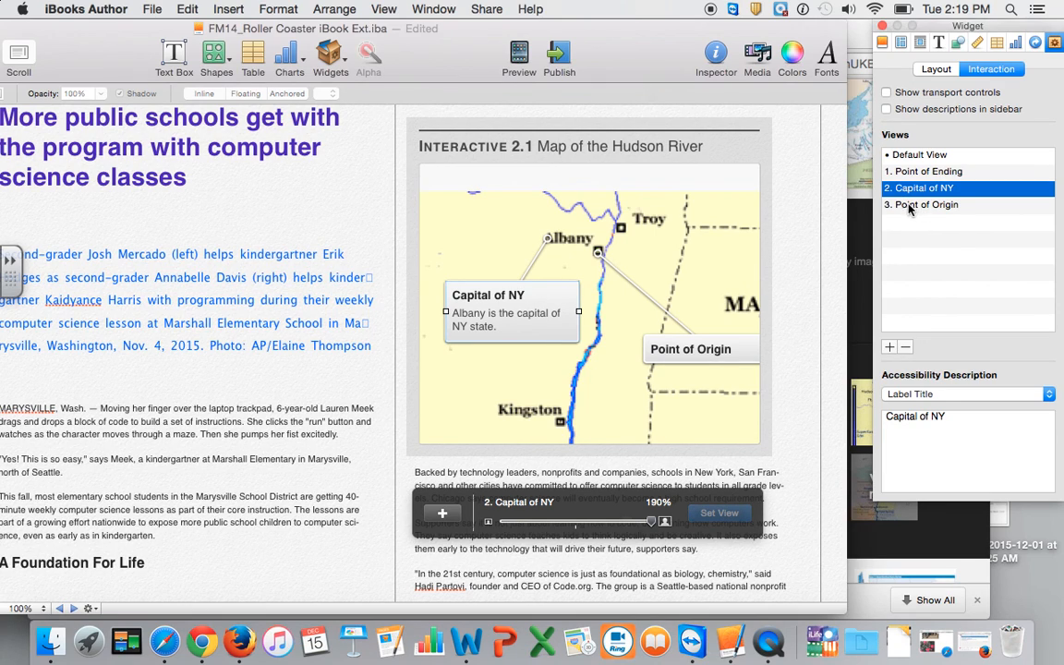
{"action": "left_click", "coordinate": [911, 205]}
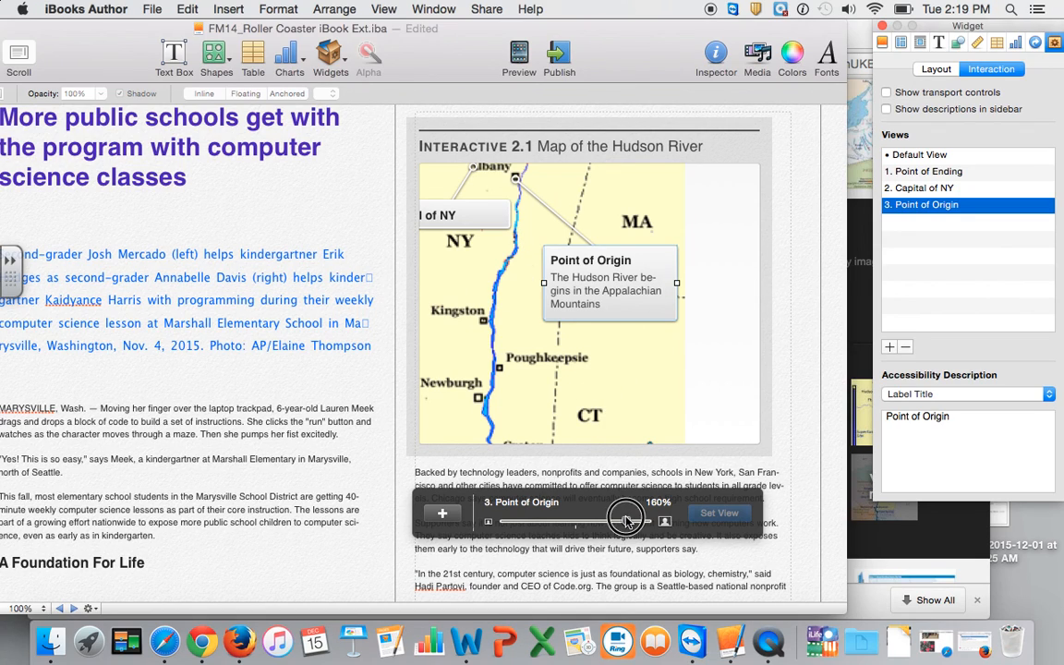
{"action": "left_click_drag", "start_coordinate": [626, 522], "coordinate": [651, 522]}
{"action": "left_click_drag", "start_coordinate": [499, 275], "coordinate": [554, 340]}
{"action": "left_click", "coordinate": [718, 512]}
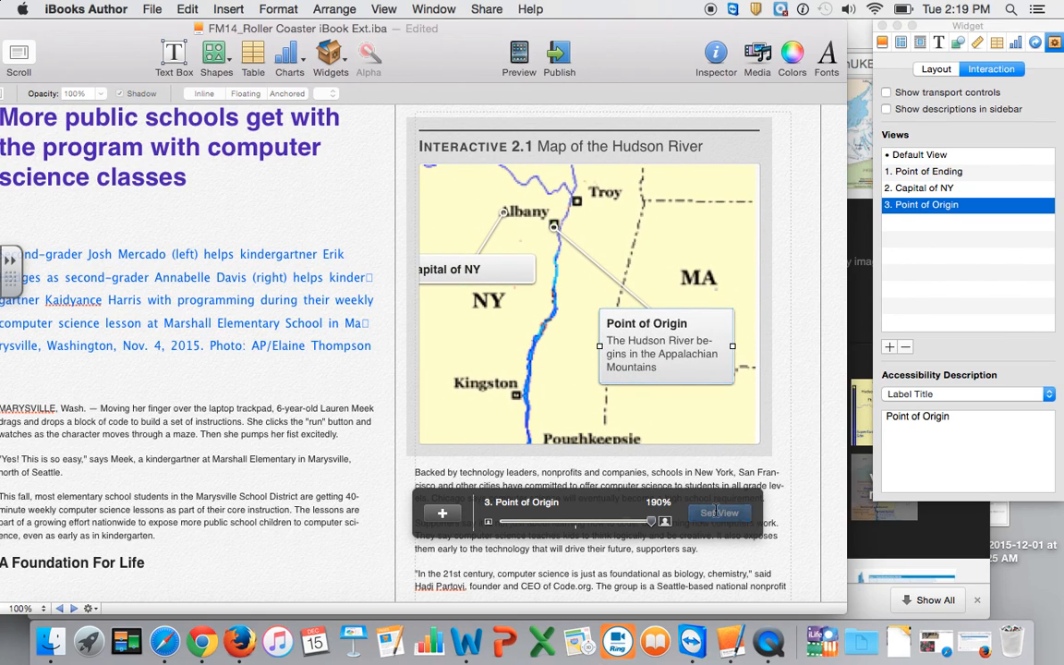
Step: Check the saved framing of the Default, Point of Ending, Capital of NY and Point of Origin views
{"action": "left_click", "coordinate": [927, 156]}
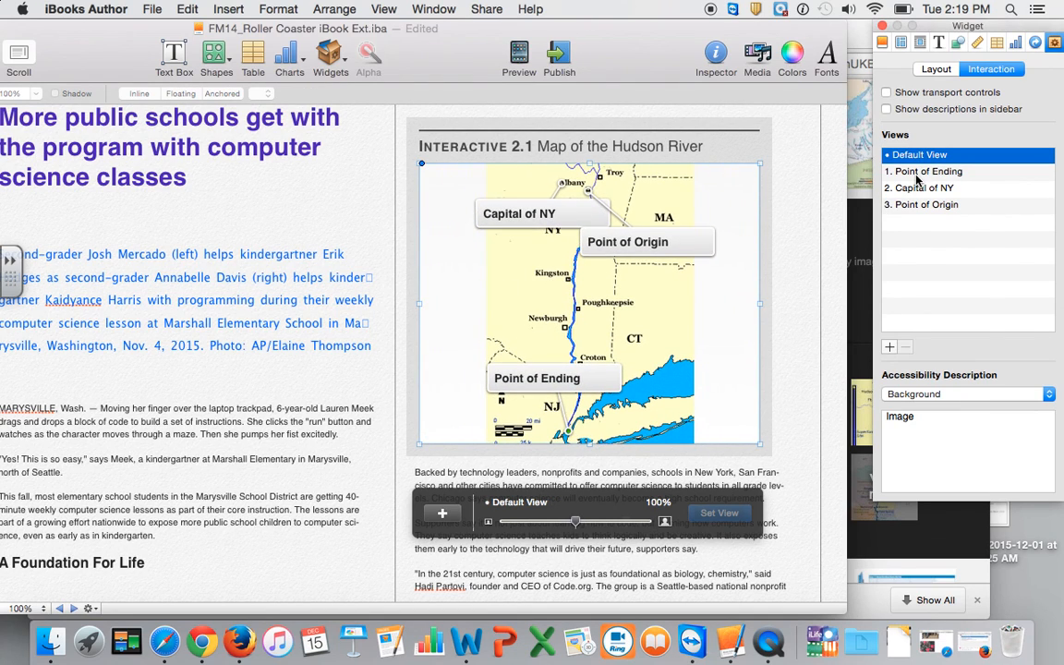
{"action": "left_click", "coordinate": [914, 173]}
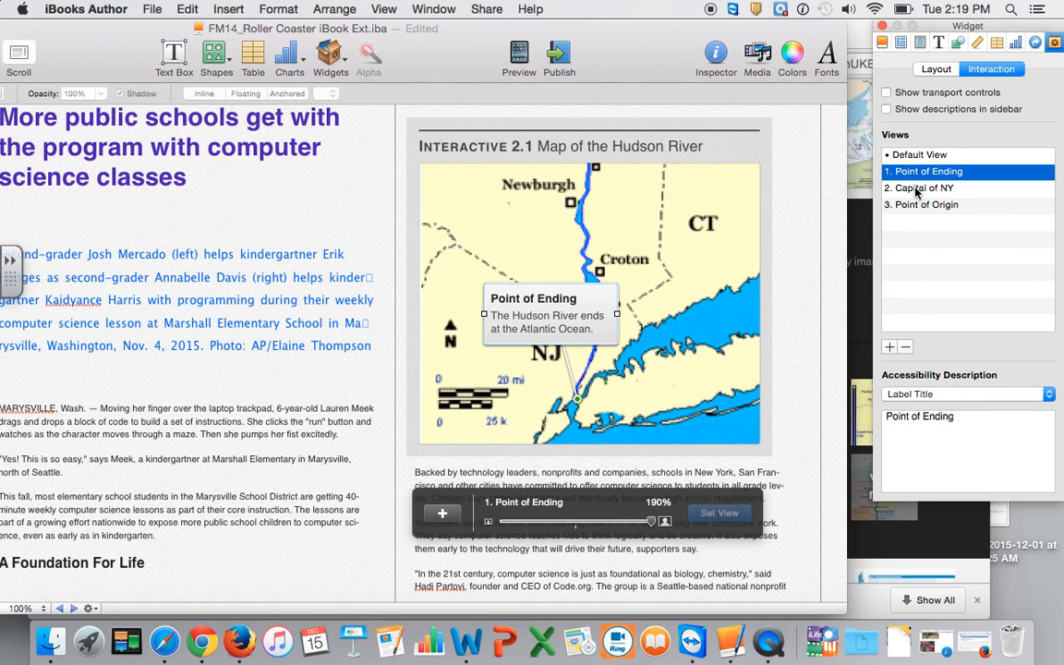
{"action": "left_click", "coordinate": [916, 188]}
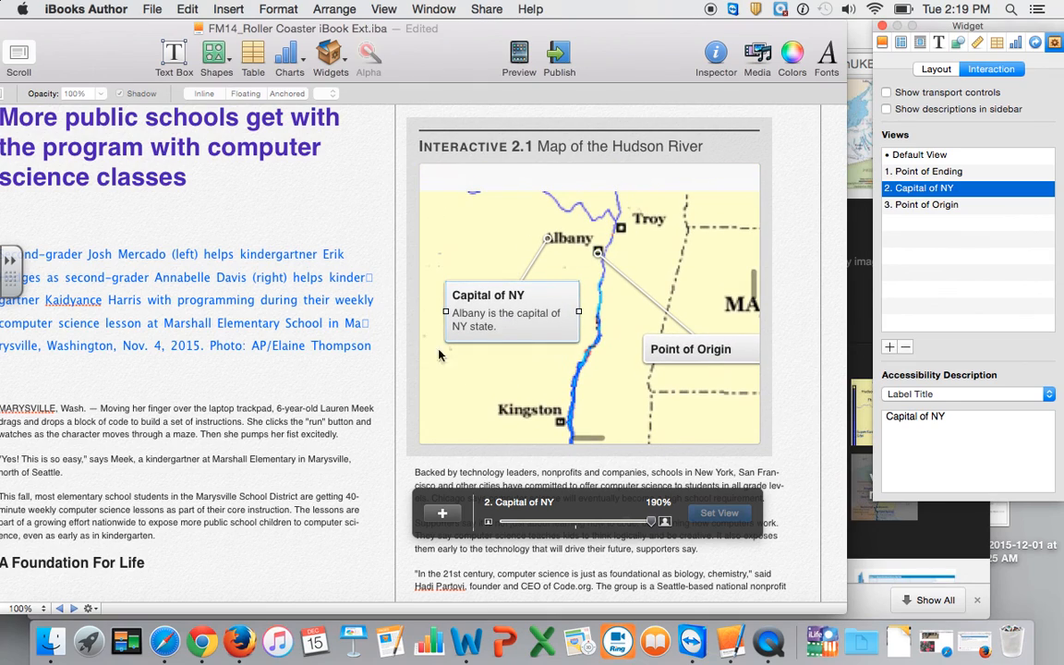
{"action": "left_click", "coordinate": [919, 206]}
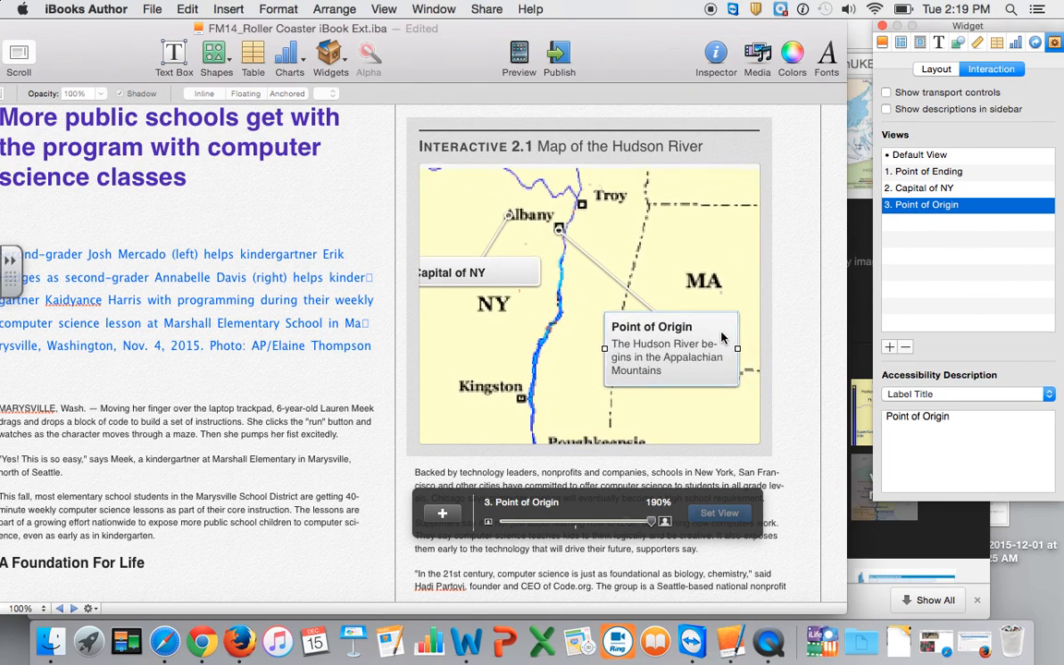